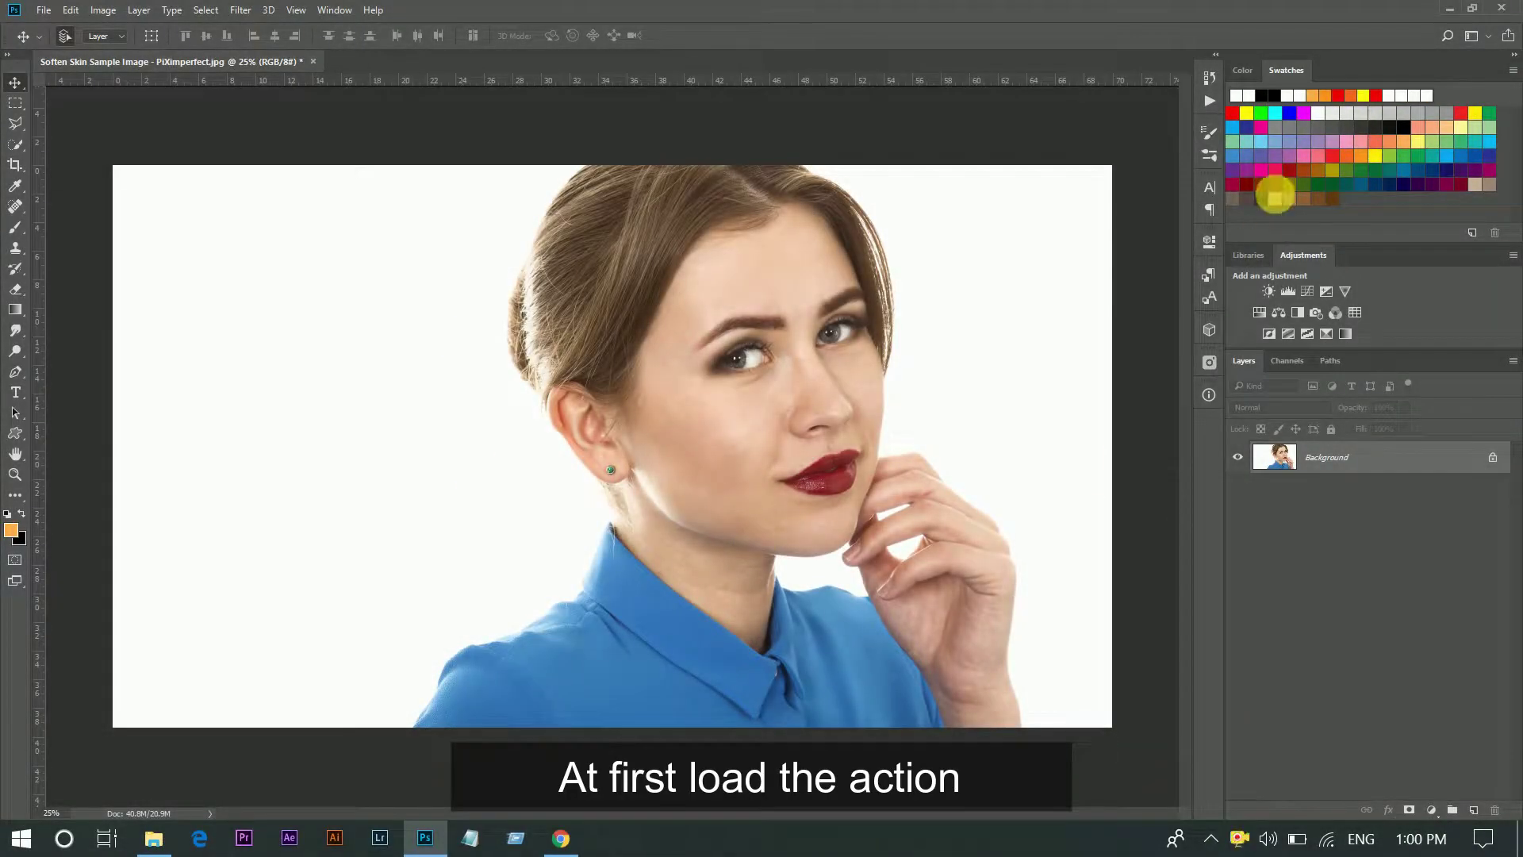
Step: Expand the Actions panel and confirm Actions is ticked in the Window menu
click(1211, 101)
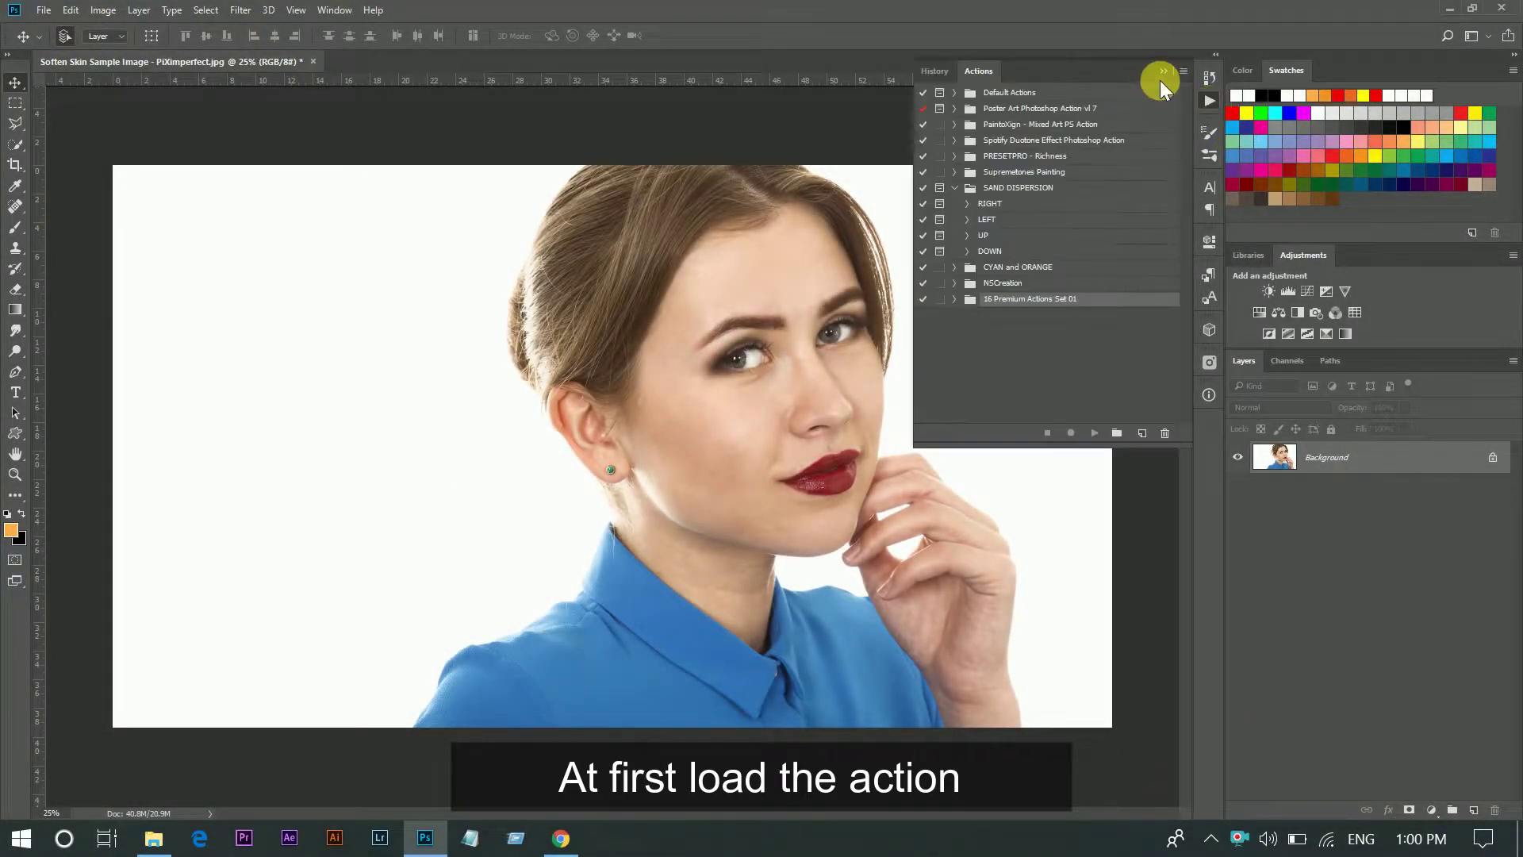
click(328, 11)
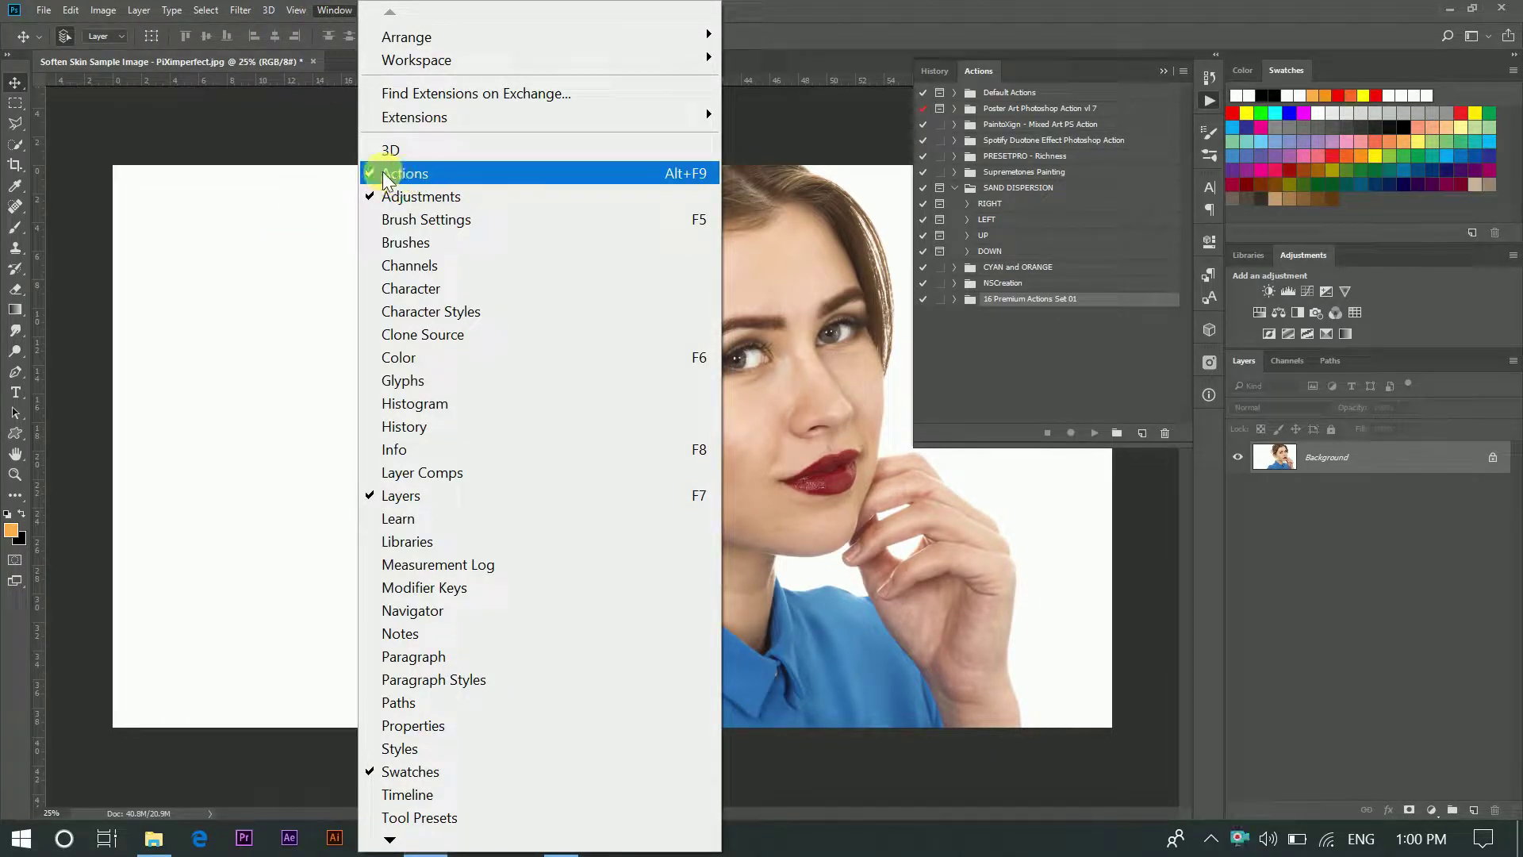
click(1122, 355)
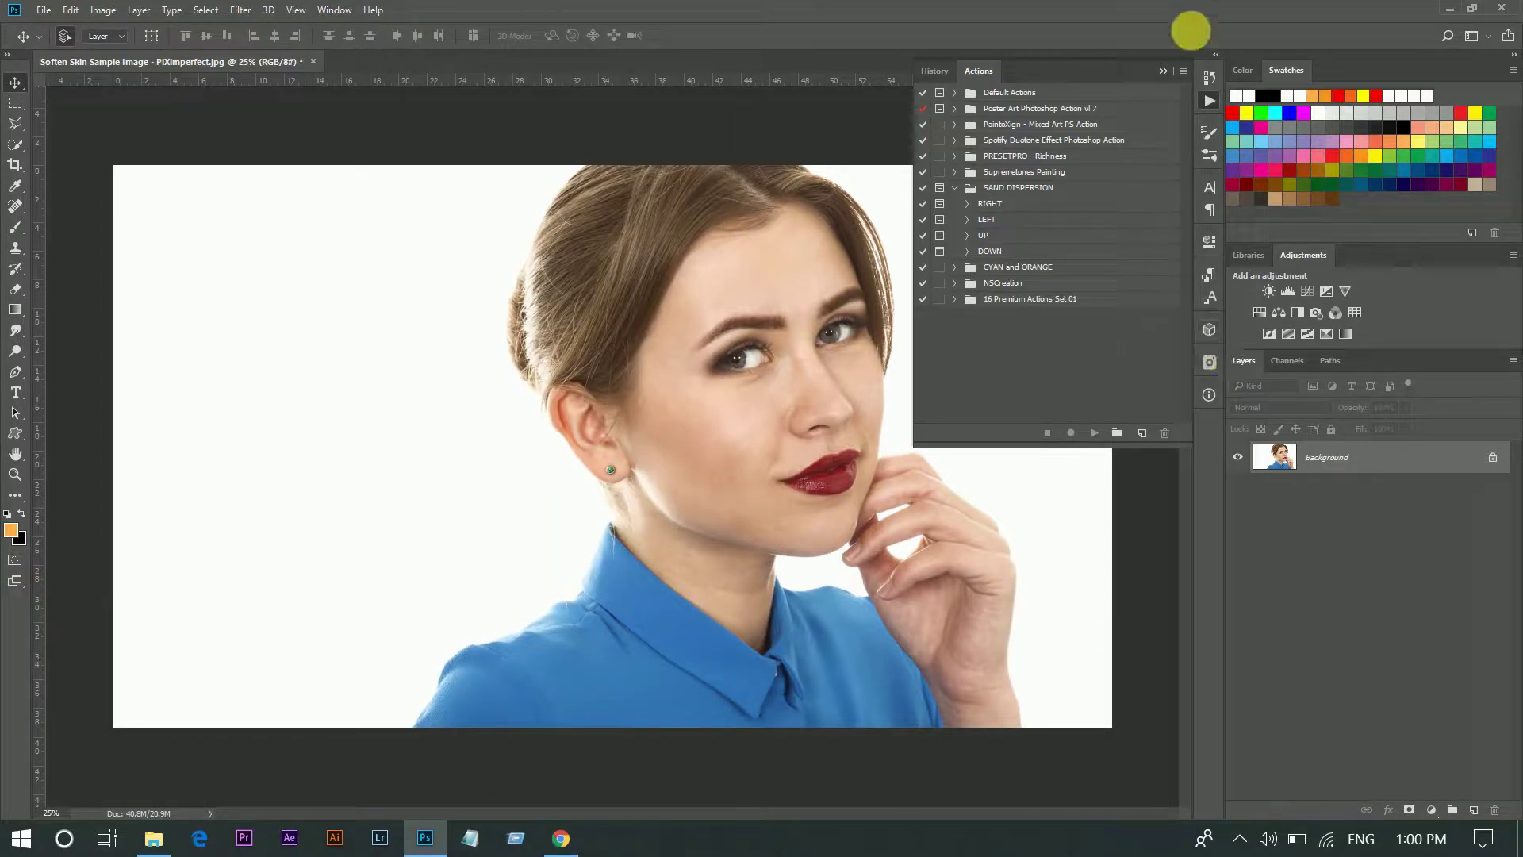
Step: Load Retouching Farzzology.atn from Desktop > Retouching Action into the Actions panel
click(1183, 71)
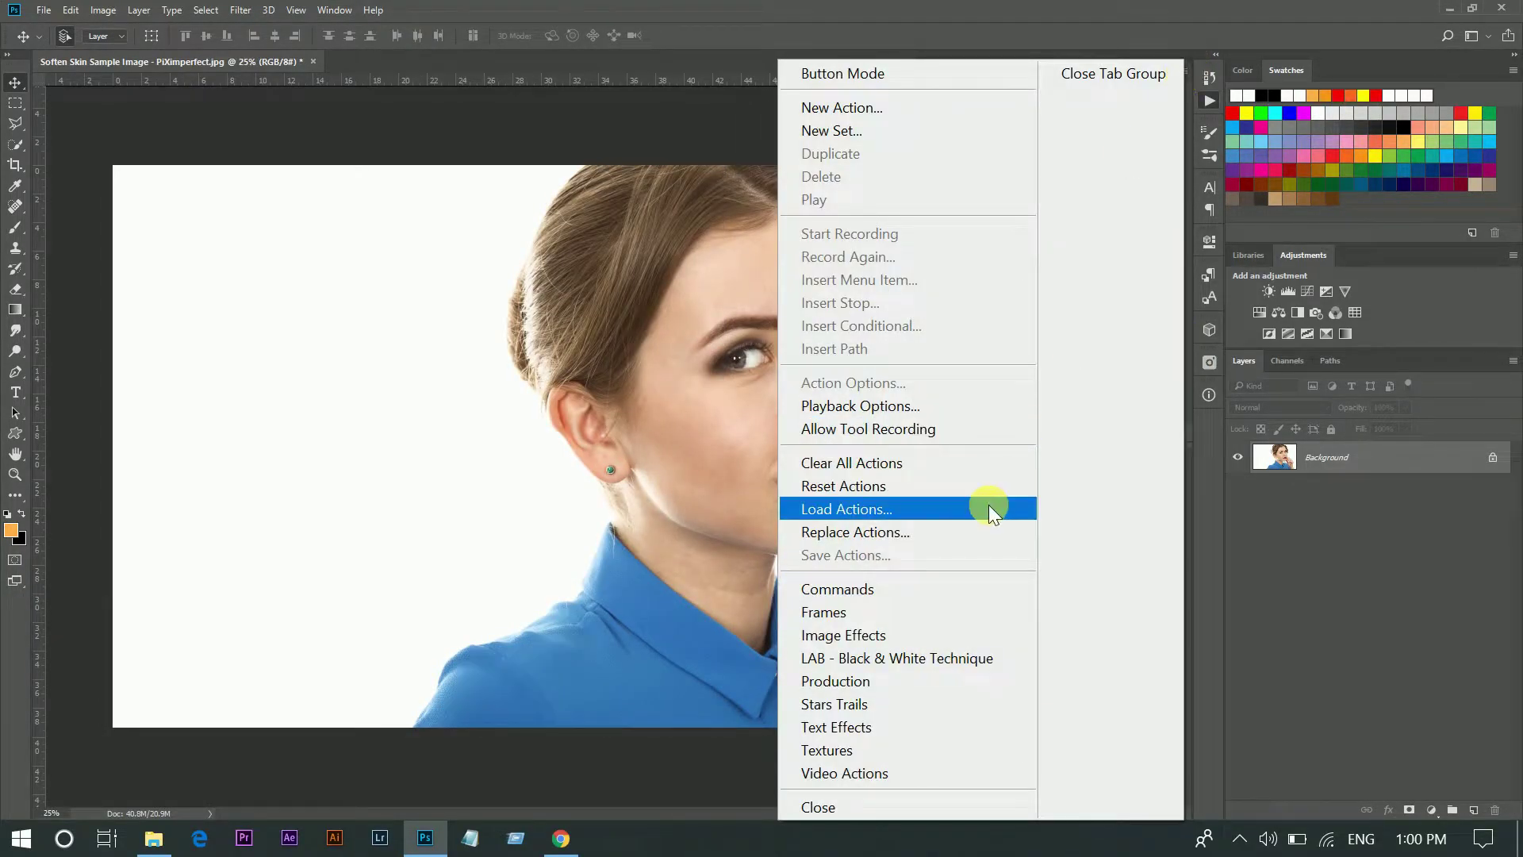
click(865, 508)
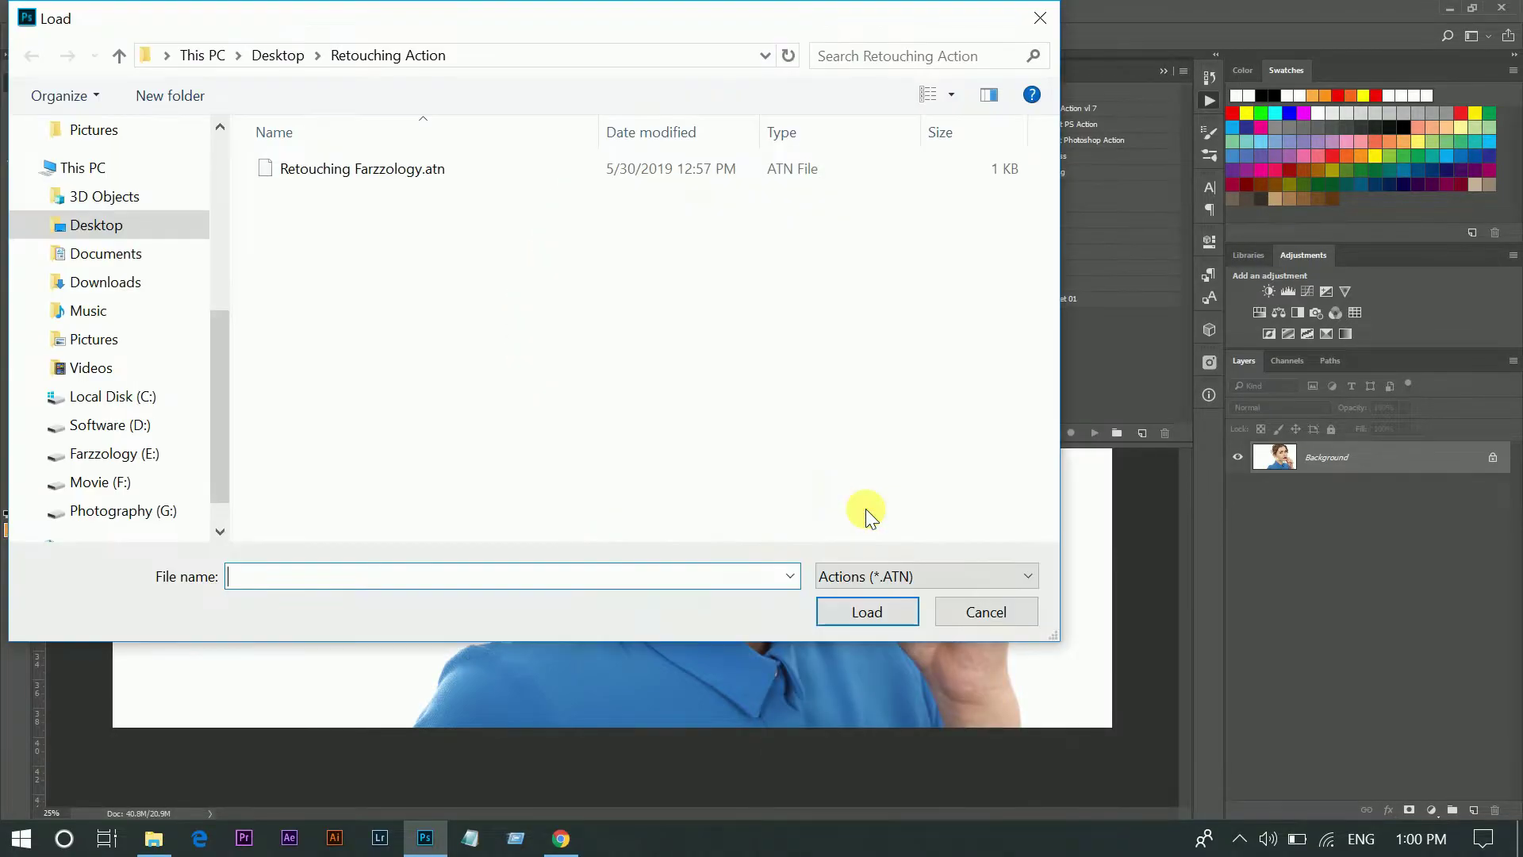
click(386, 175)
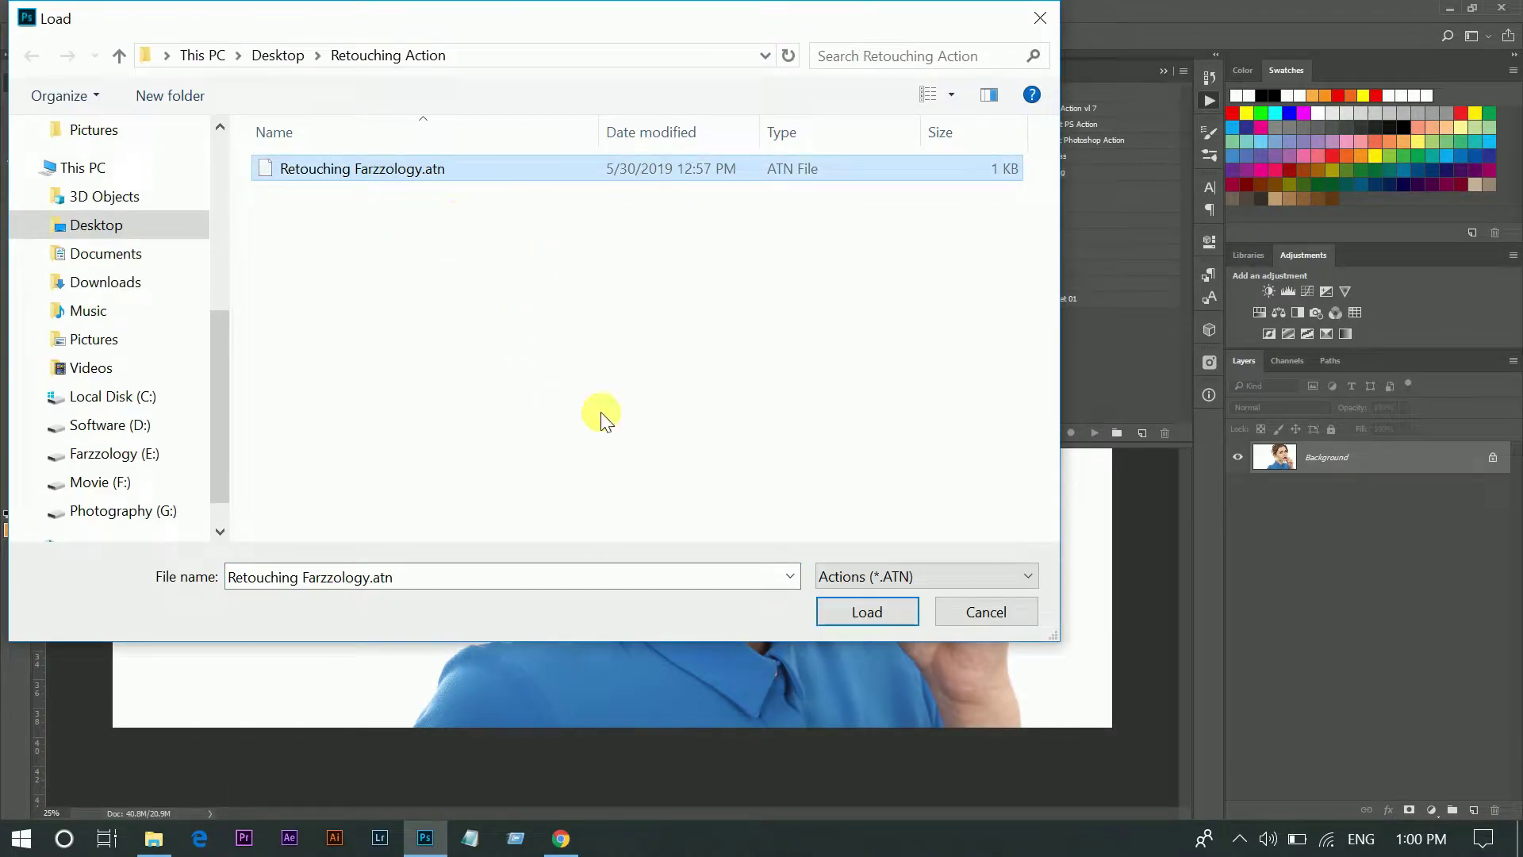
click(839, 612)
Step: Select the Smooth Skin action in the Retouching Farzzology set
scroll(1063, 365, down, 2)
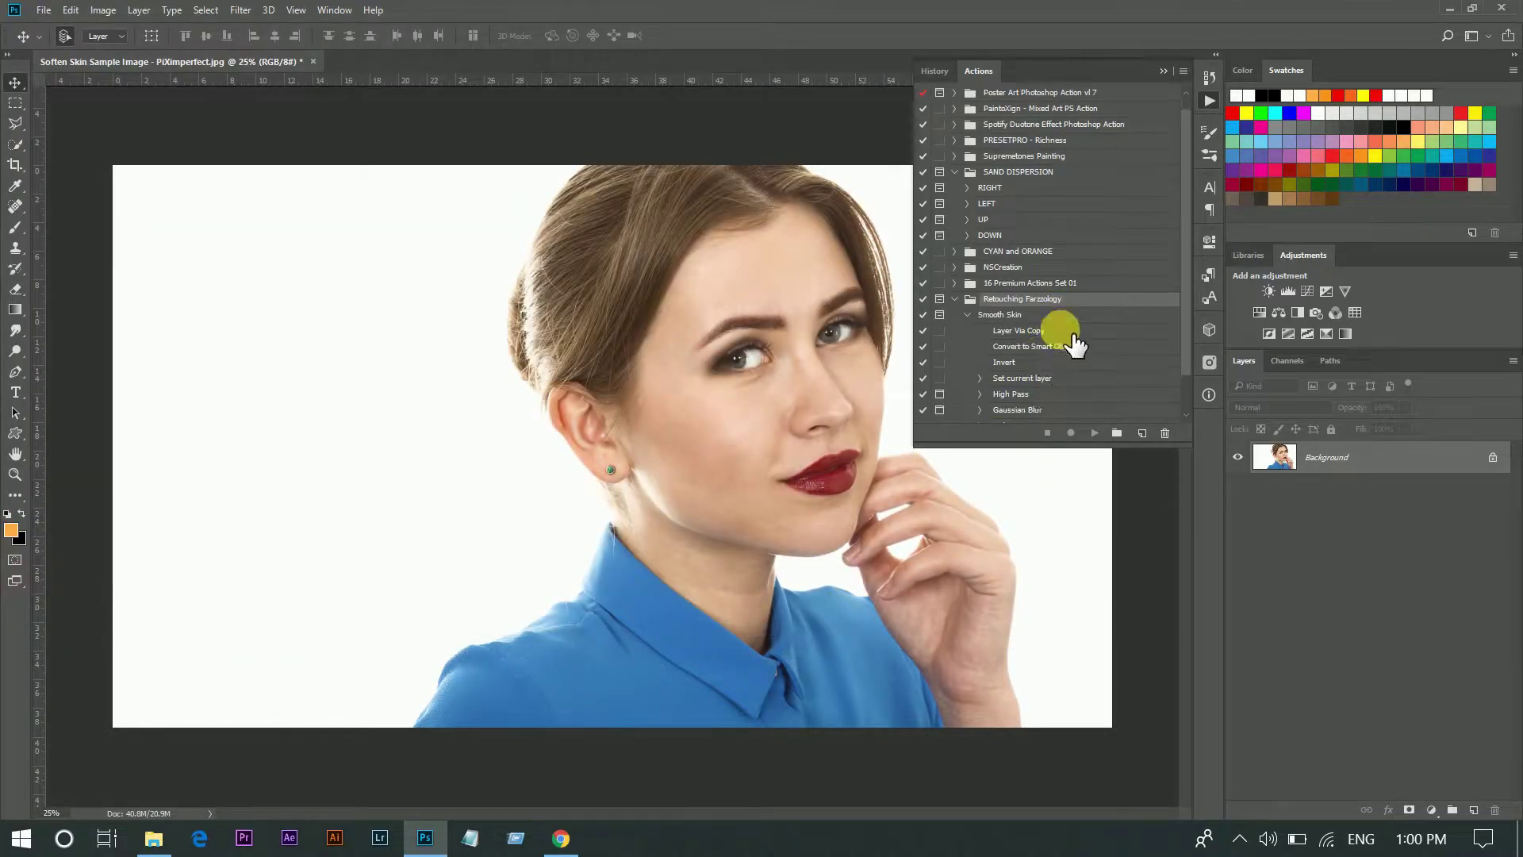
scroll(1075, 341, down, 2)
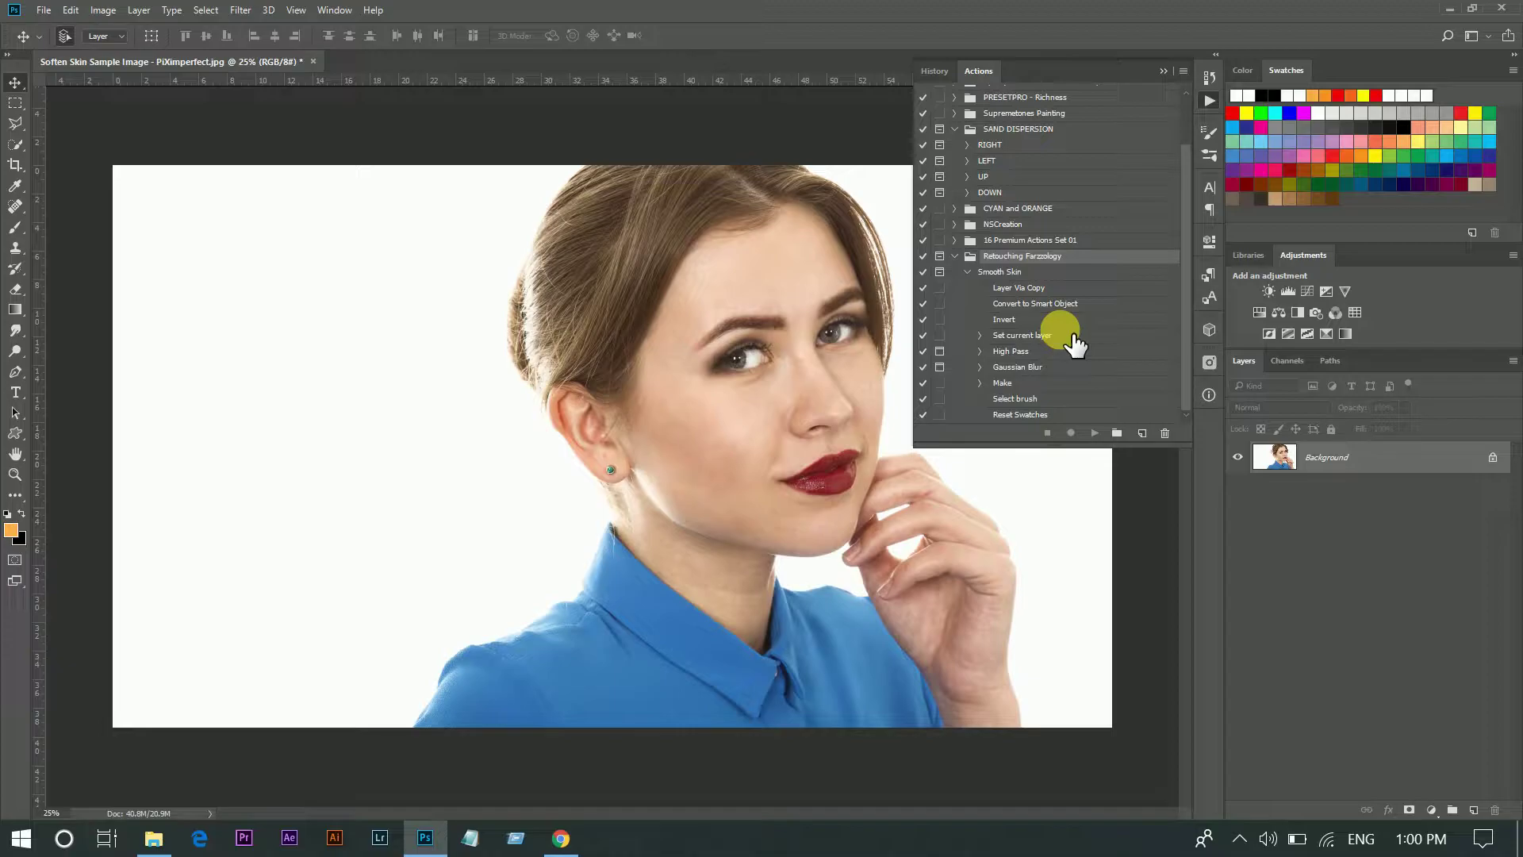
click(1012, 275)
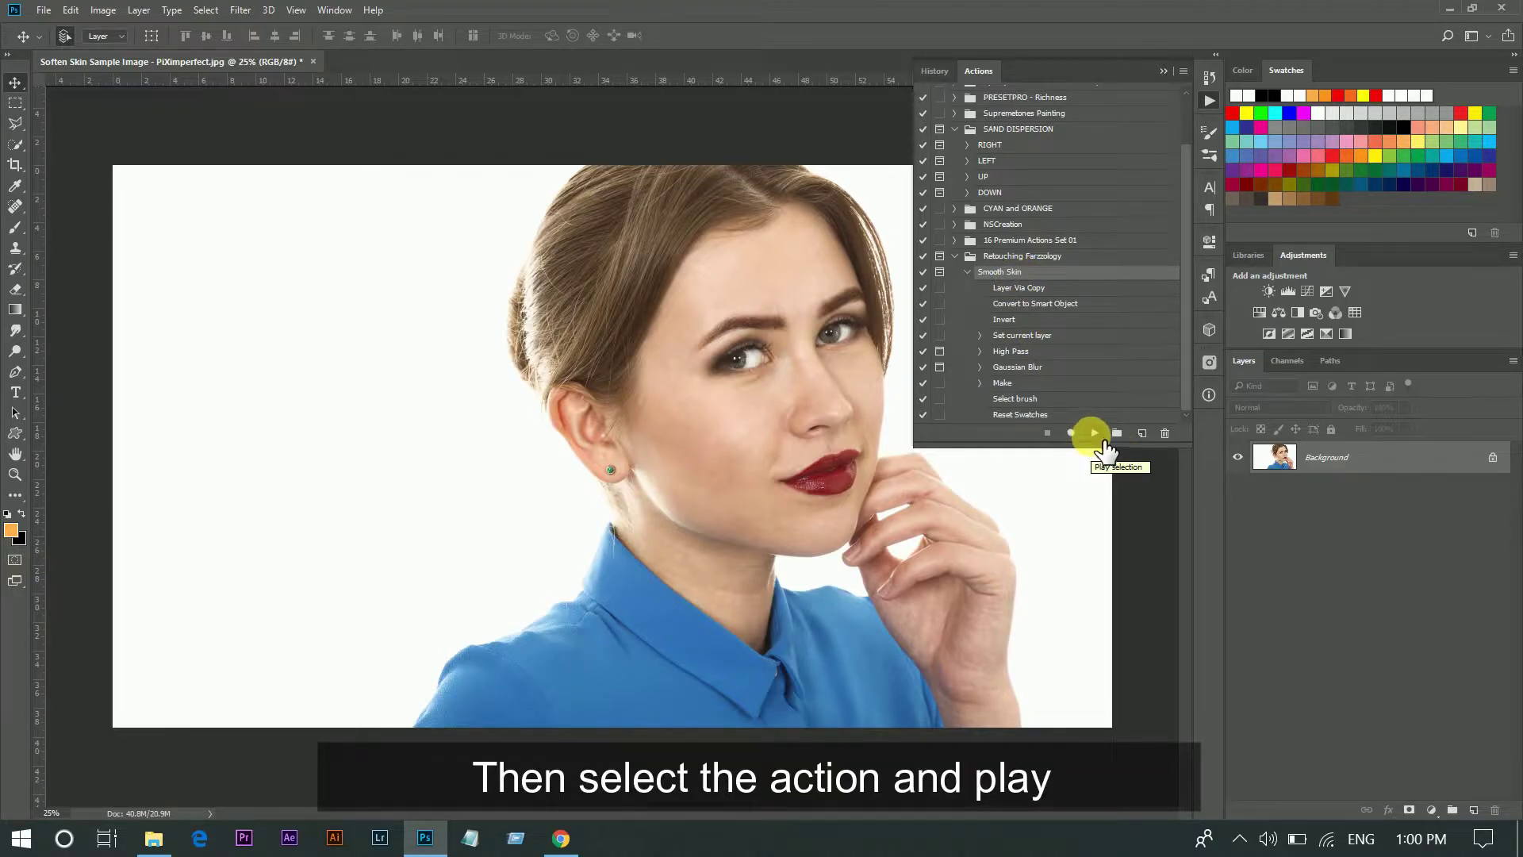
Step: Run the Smooth Skin action to start creating the High Pass smoothing layer
click(1099, 436)
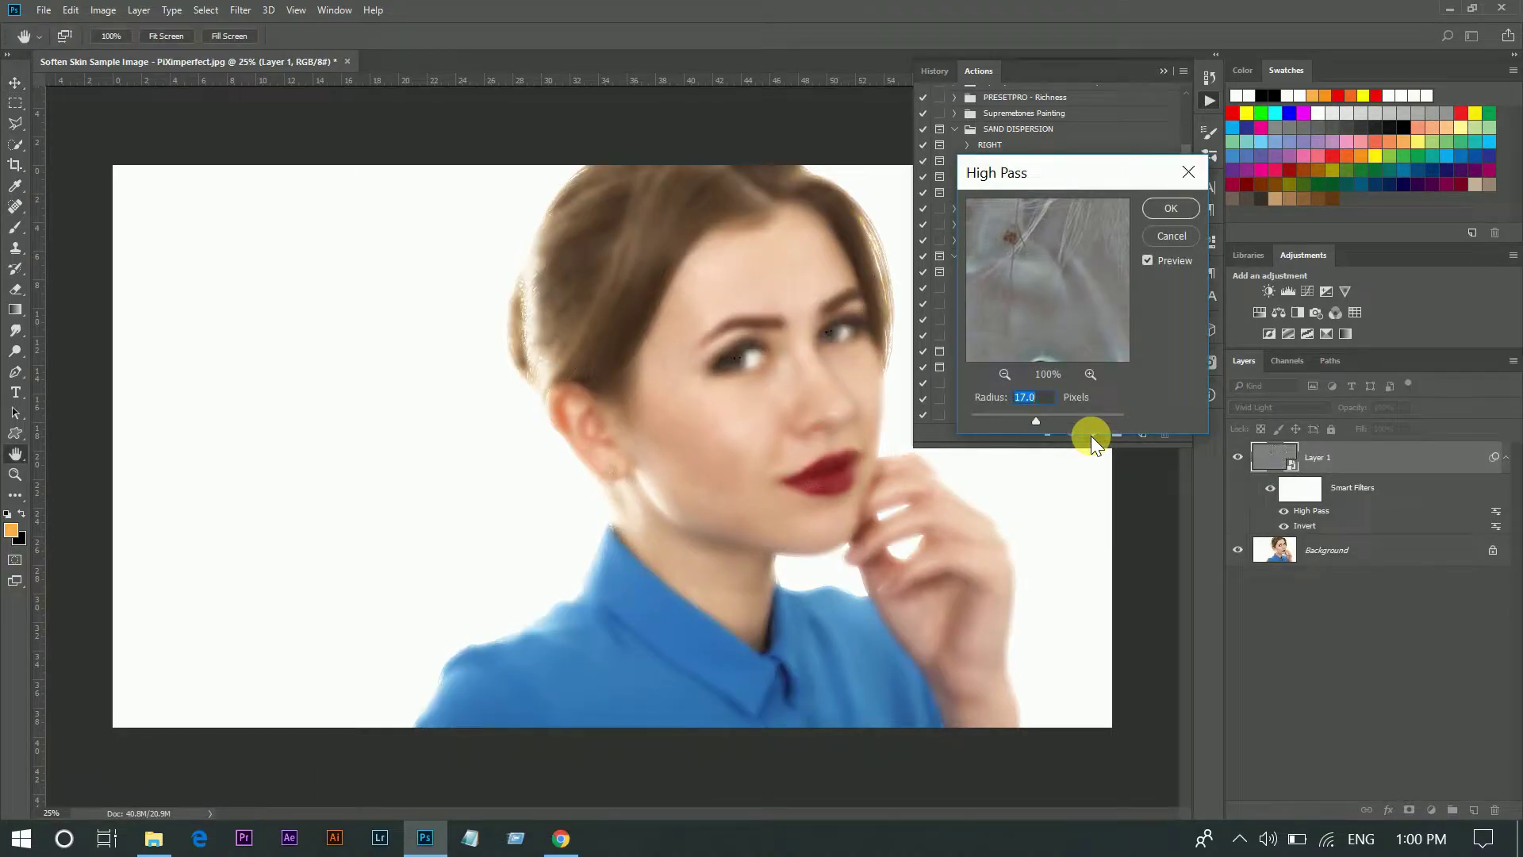
scroll(748, 392, up, 1)
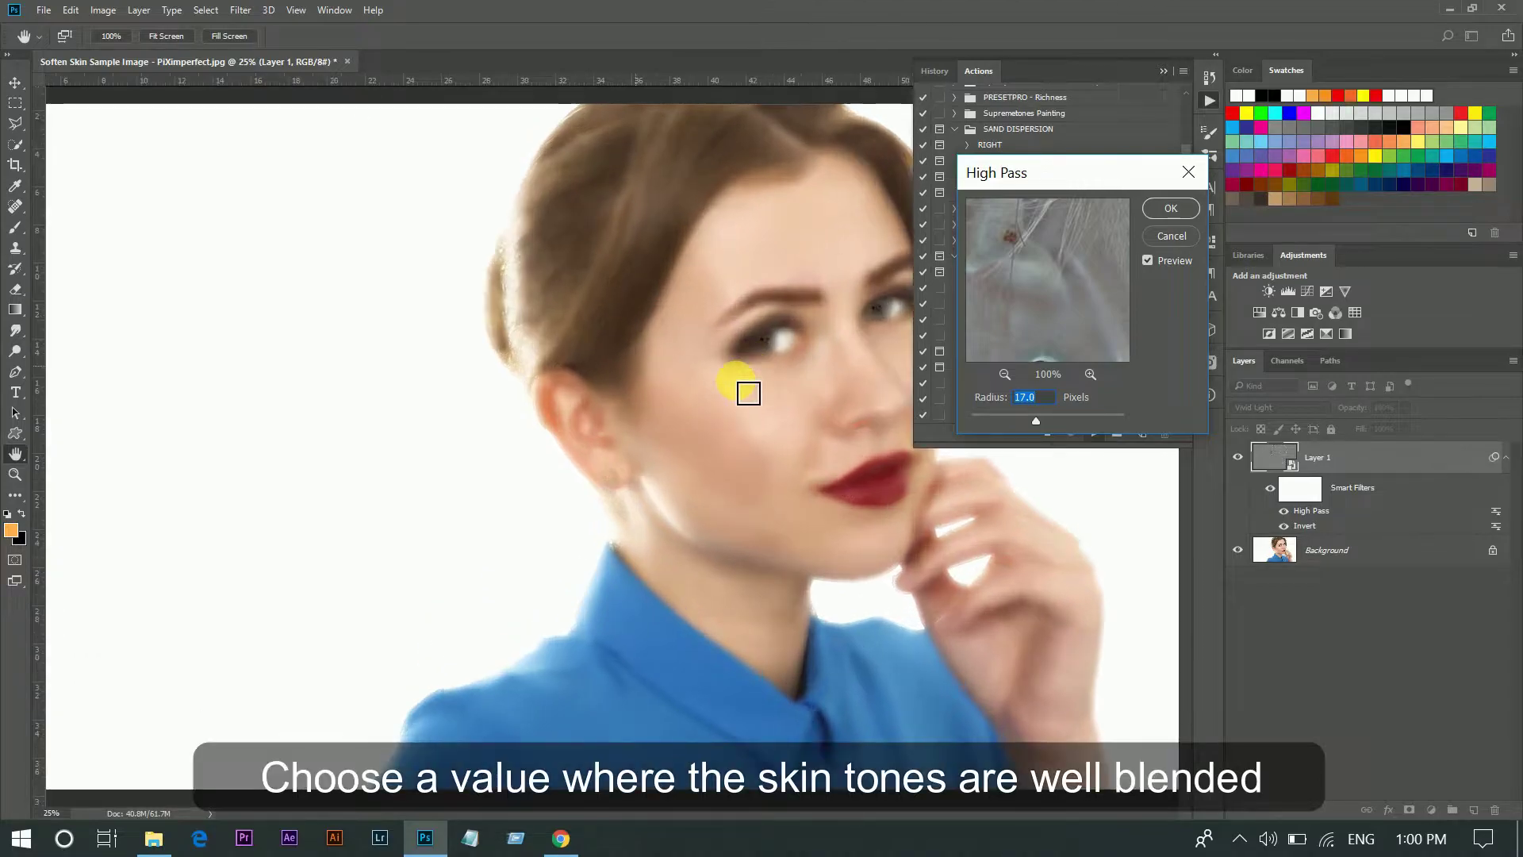
scroll(748, 393, up, 1)
scroll(748, 393, up, 1)
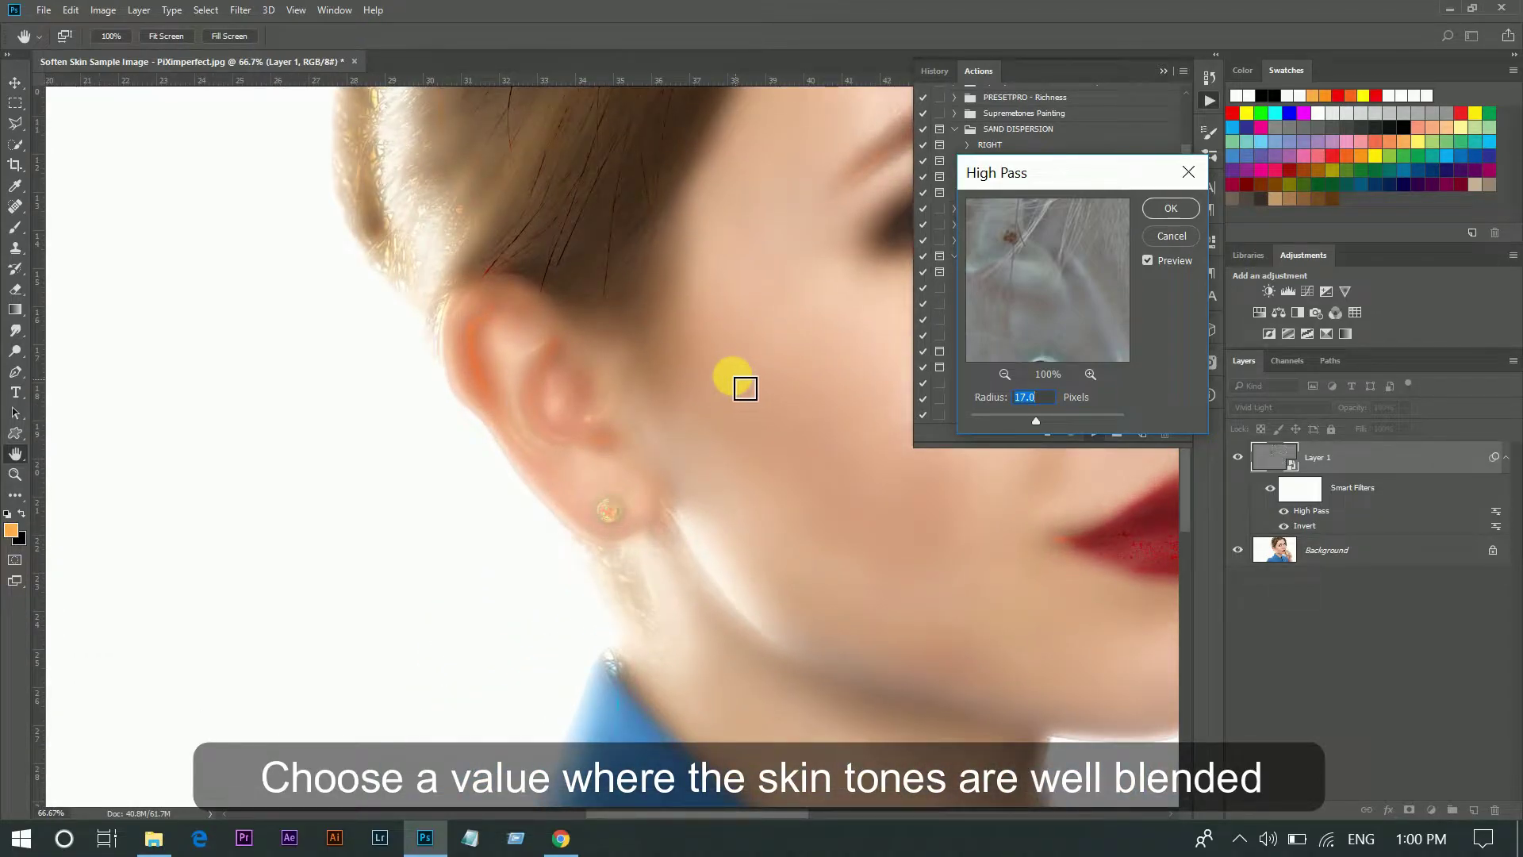
drag(744, 812, 827, 826)
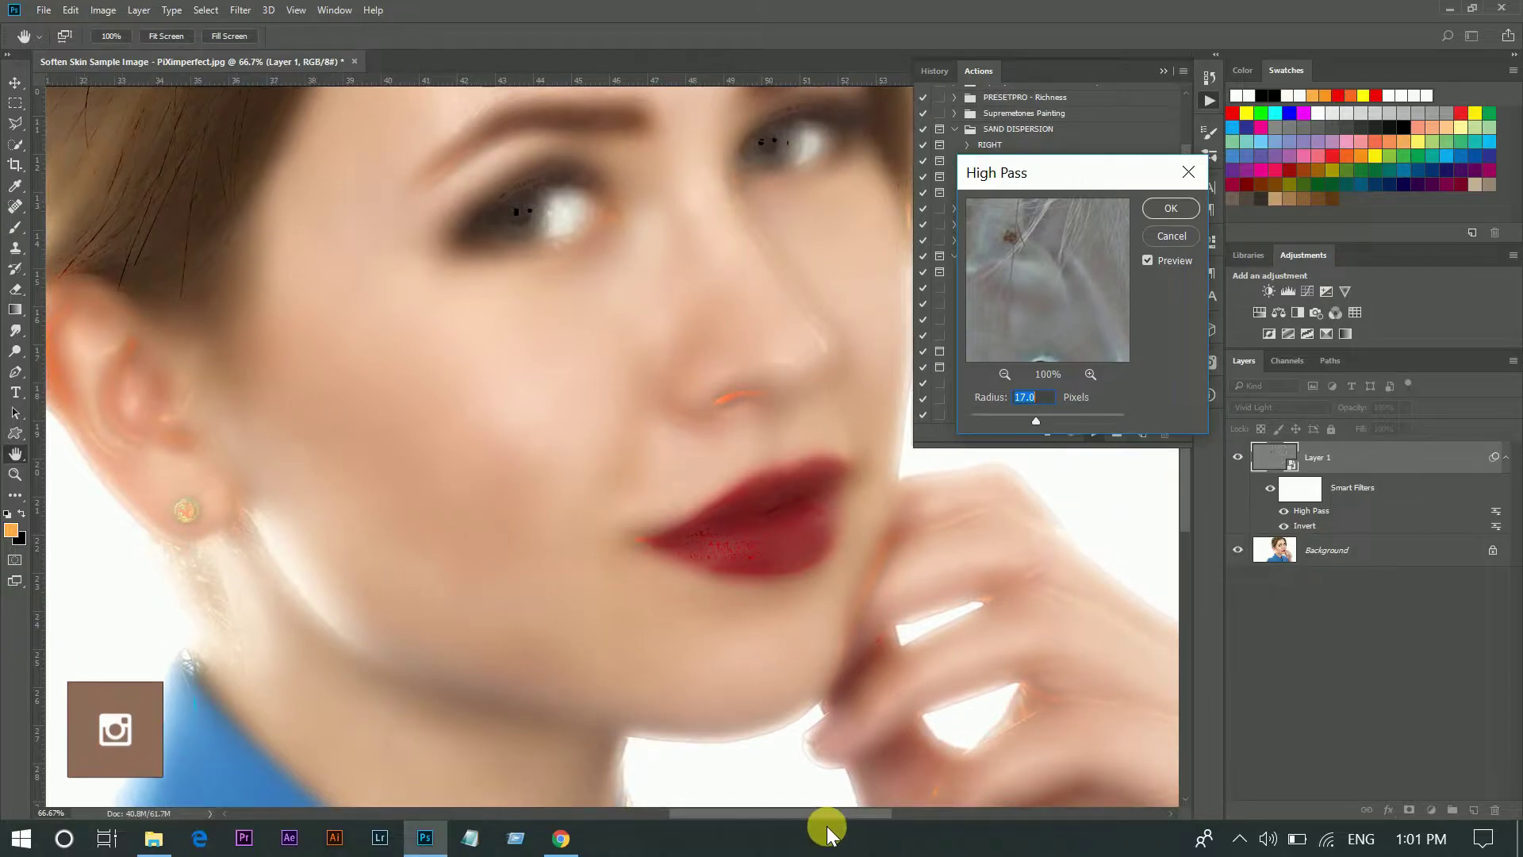
Step: Try several High Pass radius values, then settle around 15 pixels and confirm
click(992, 421)
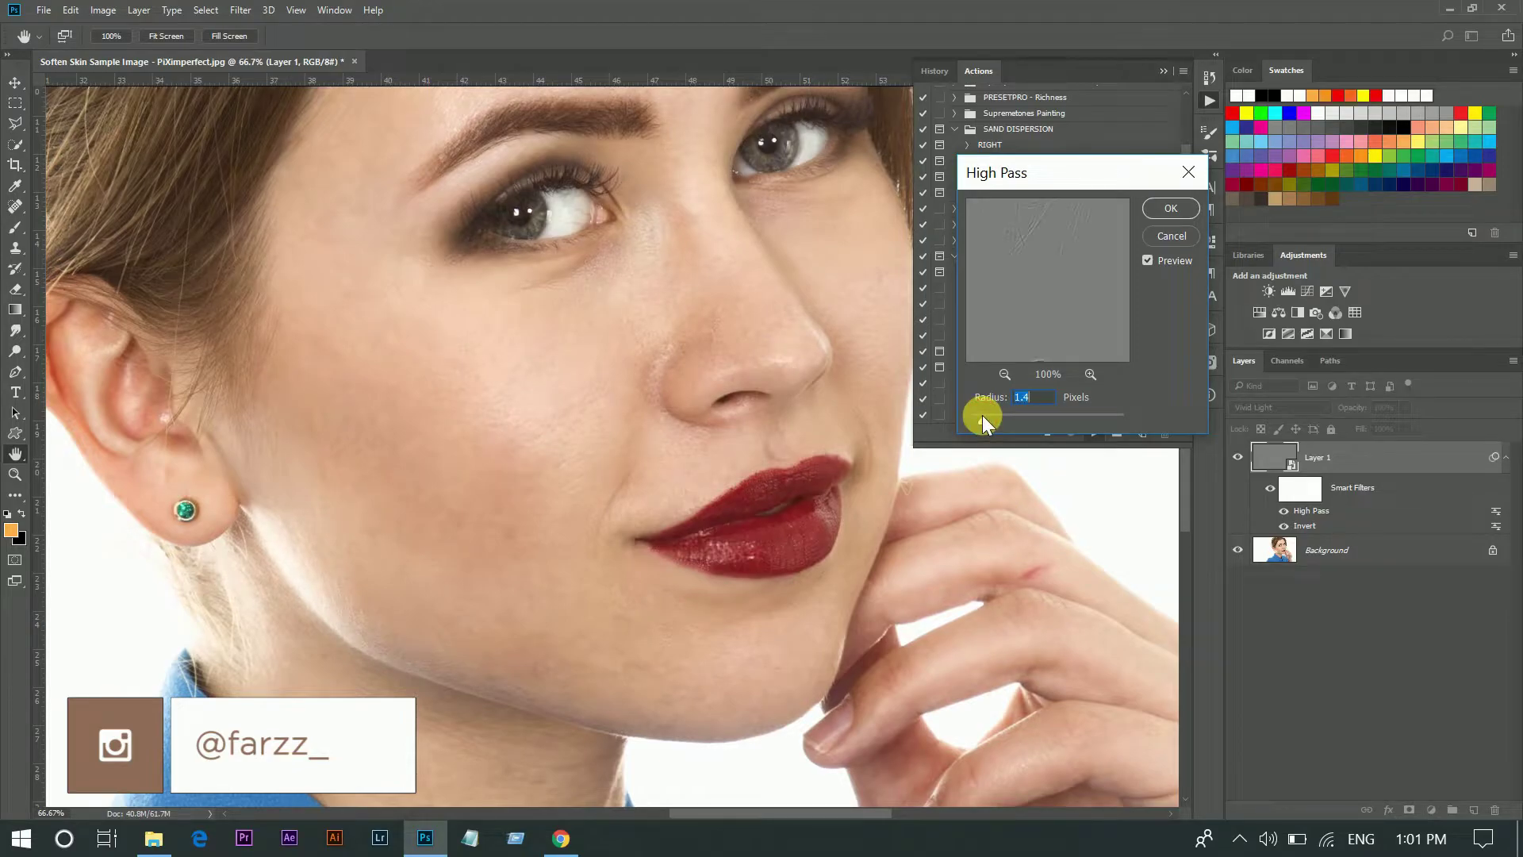
drag(983, 421, 1060, 422)
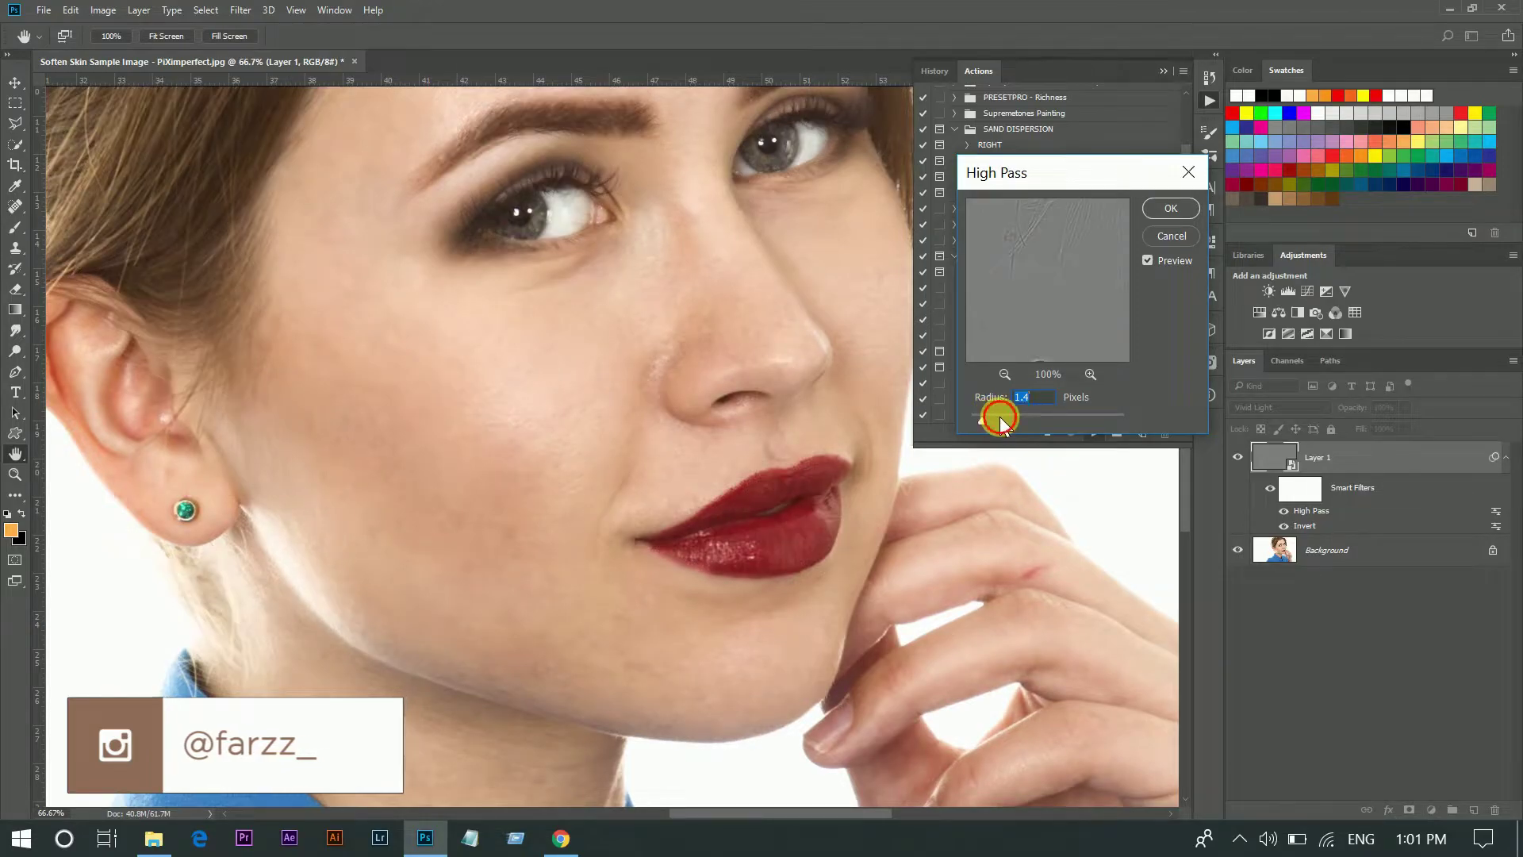
click(1091, 416)
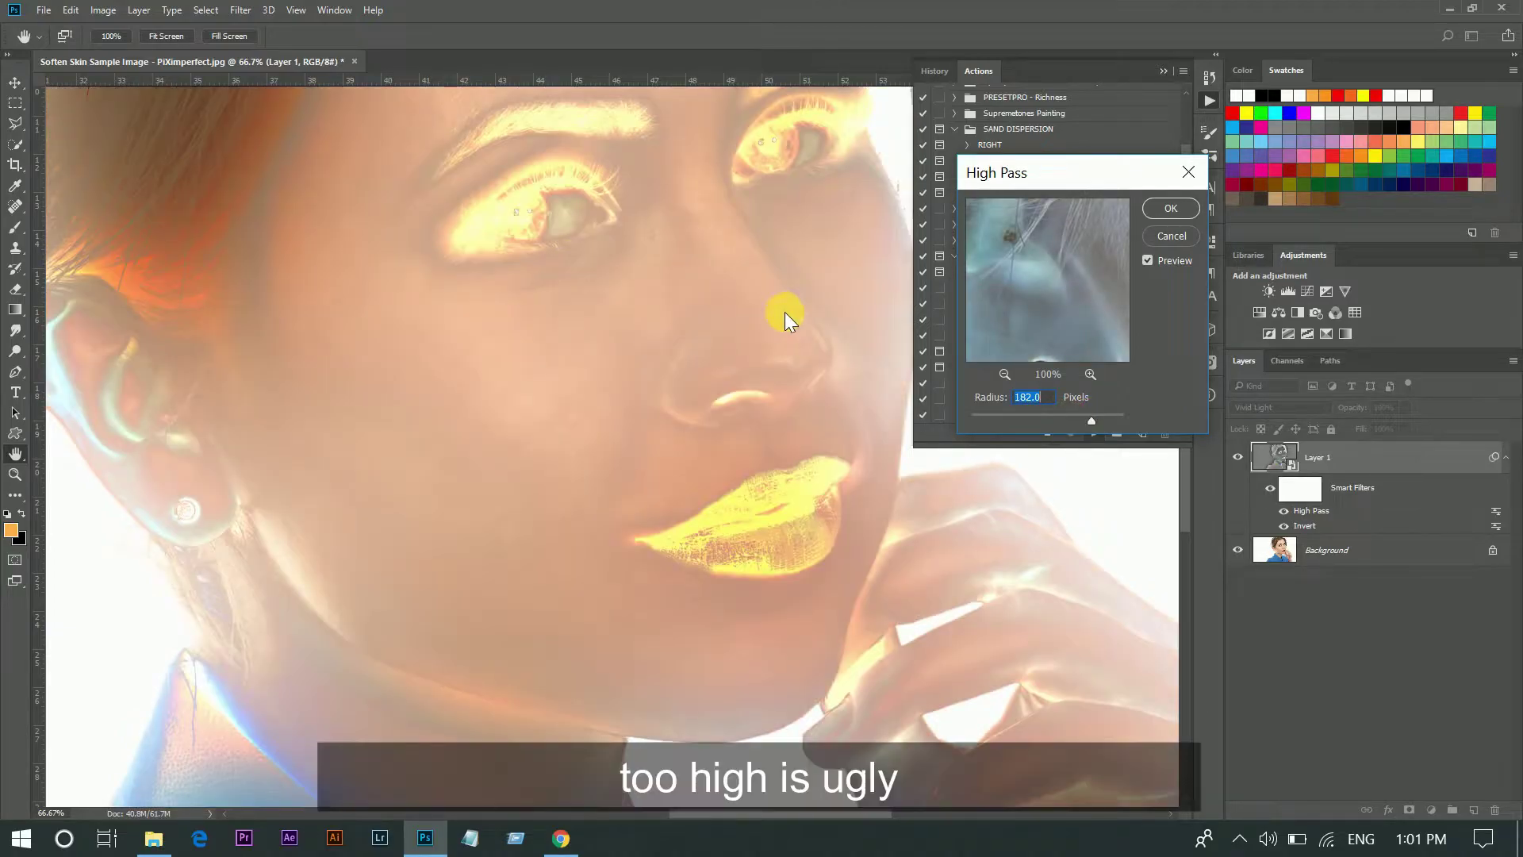
click(1036, 416)
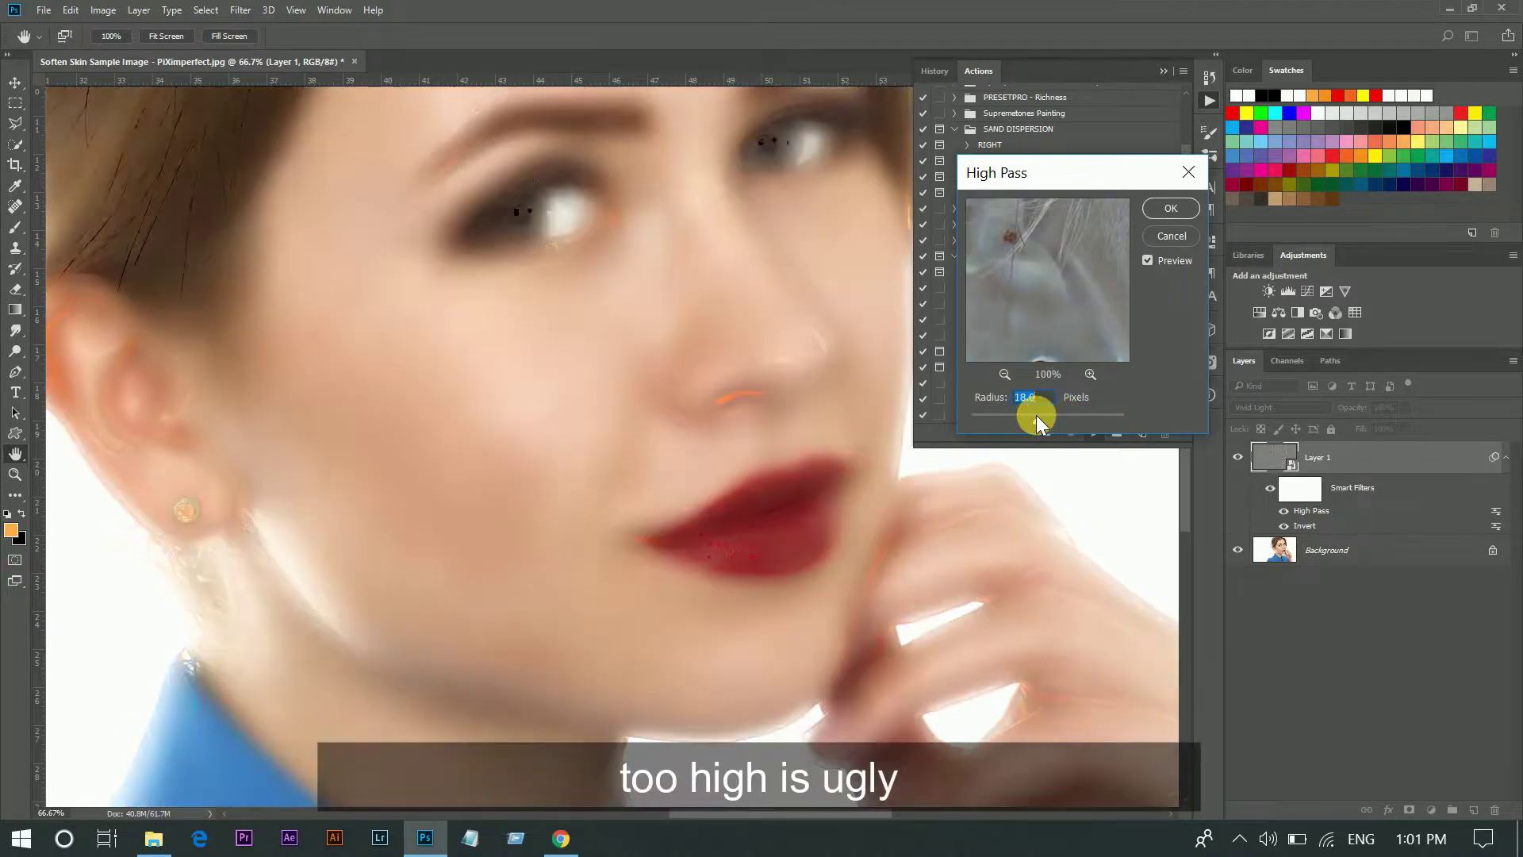
click(1016, 416)
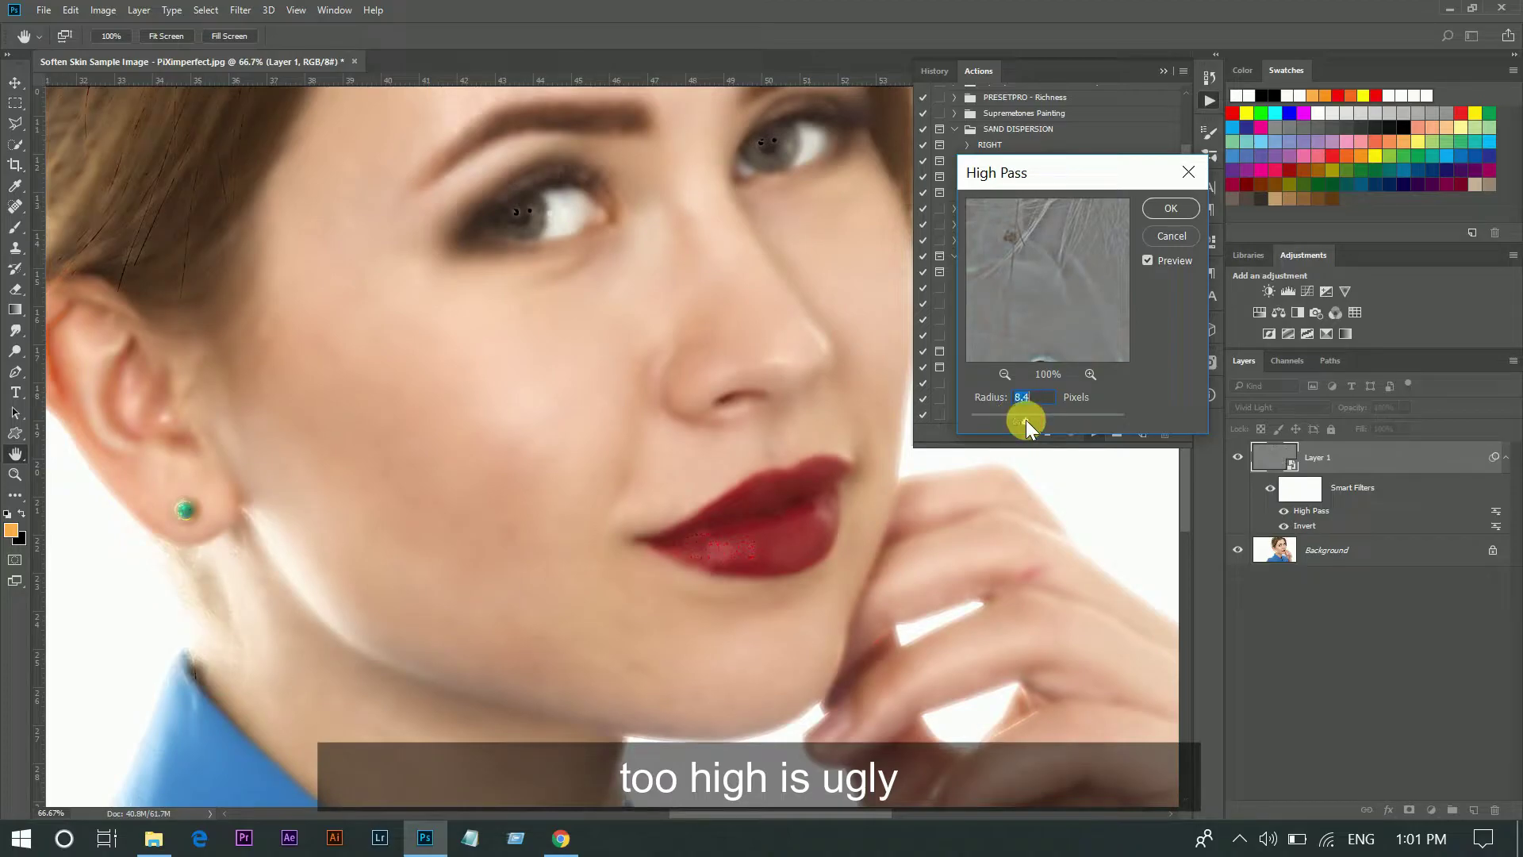
click(1050, 417)
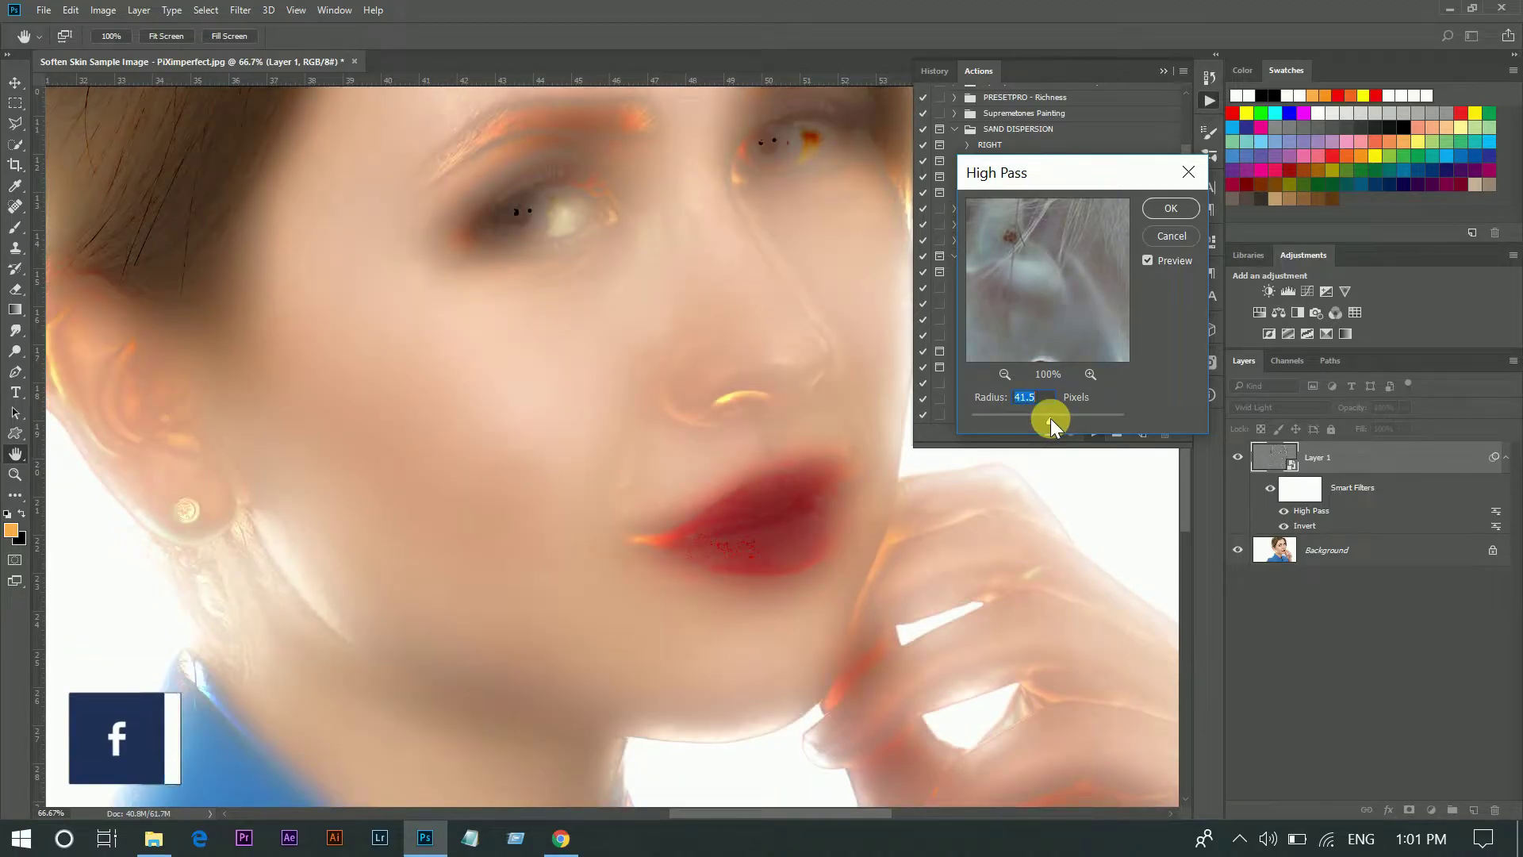
click(1039, 418)
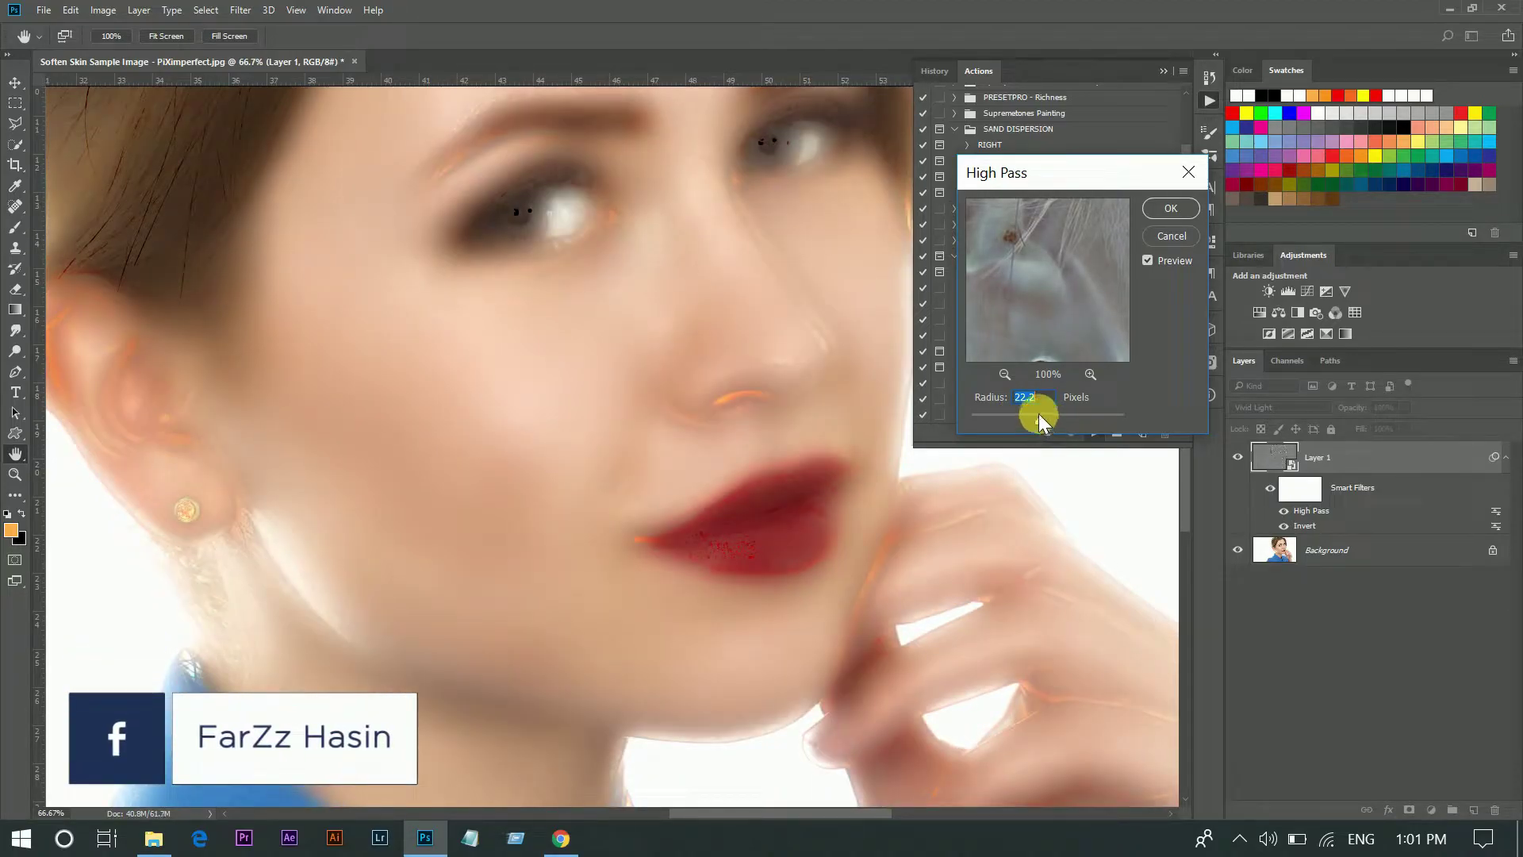
text(1)
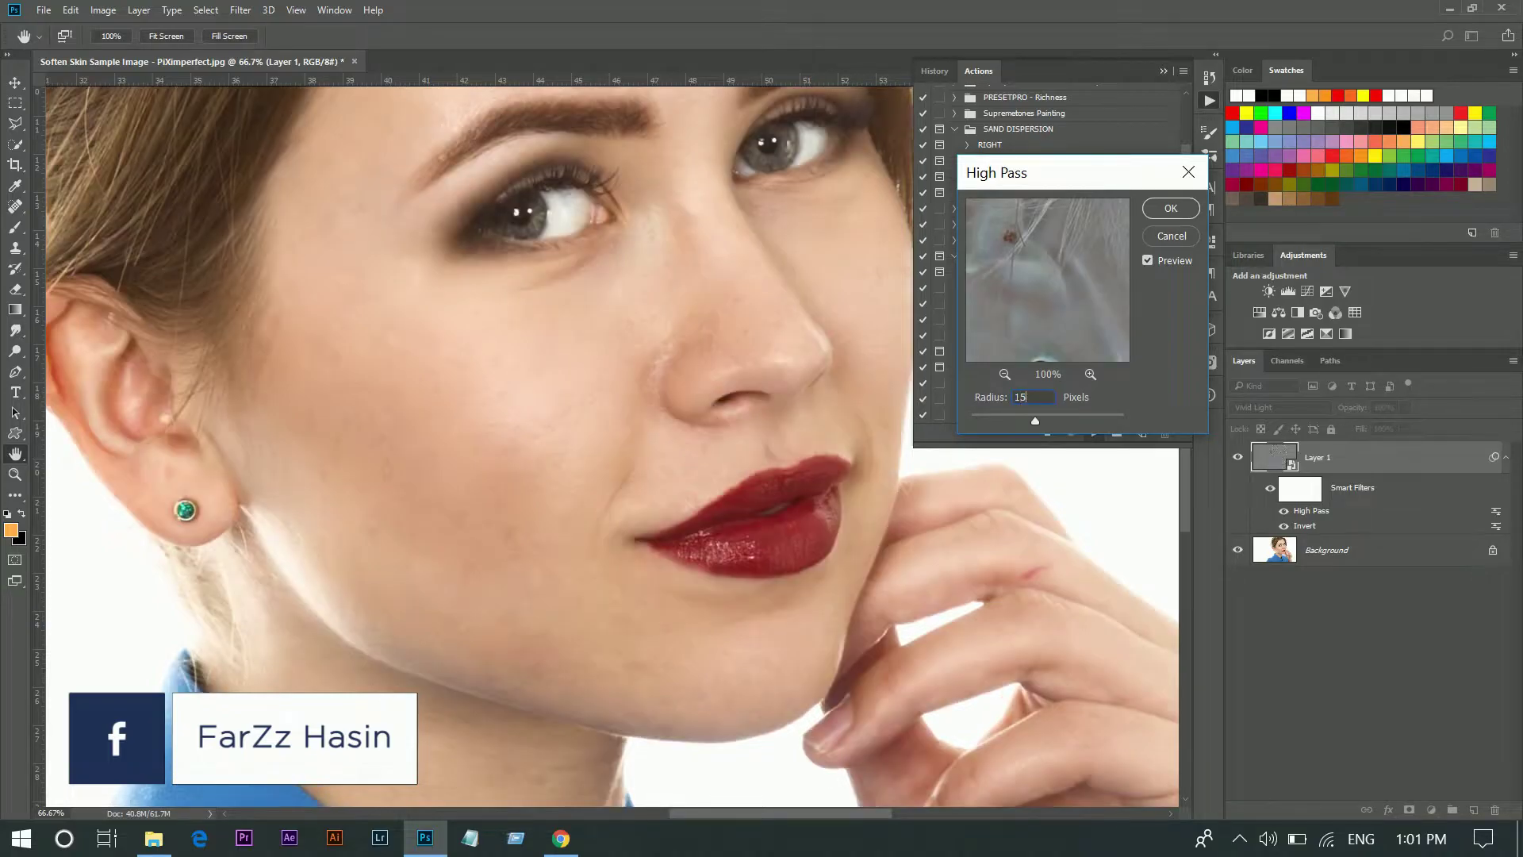
text(5)
click(970, 394)
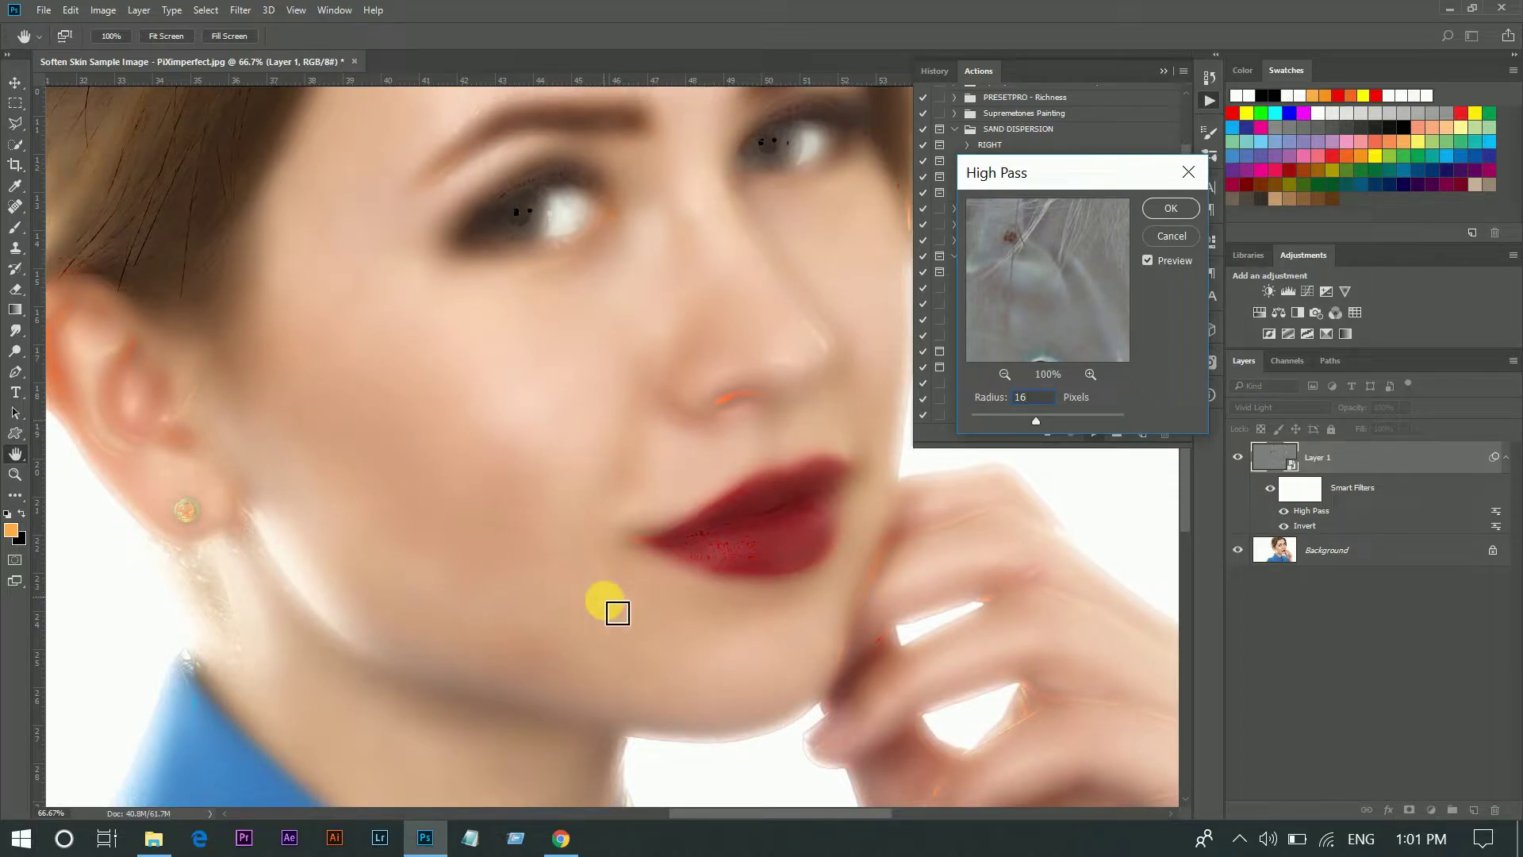
click(1169, 208)
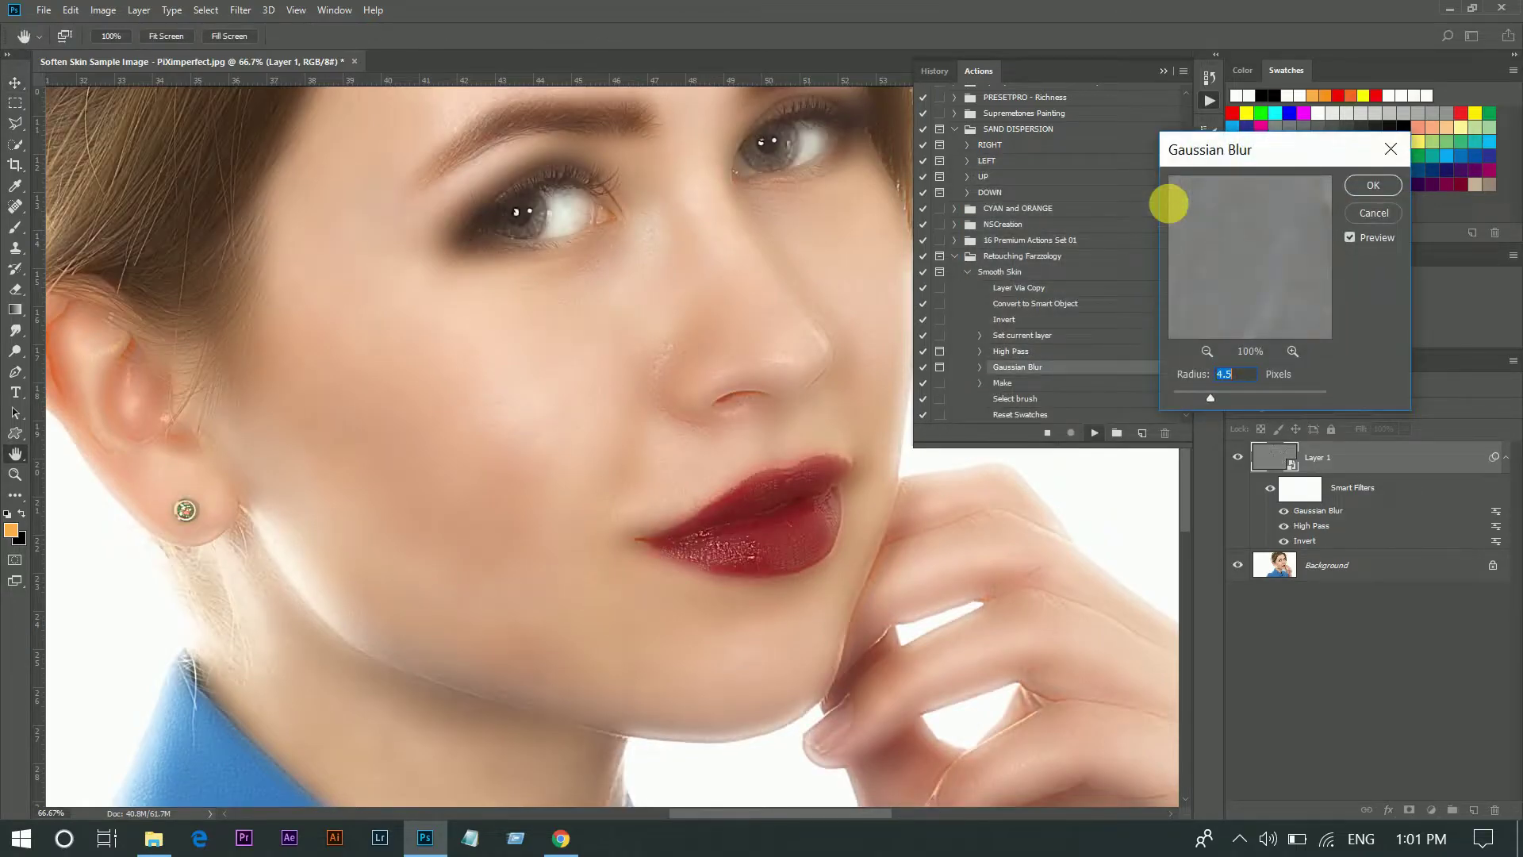
Step: Set the Gaussian Blur radius to 4.5 pixels and check skin texture at 100% zoom
drag(1263, 155, 1002, 178)
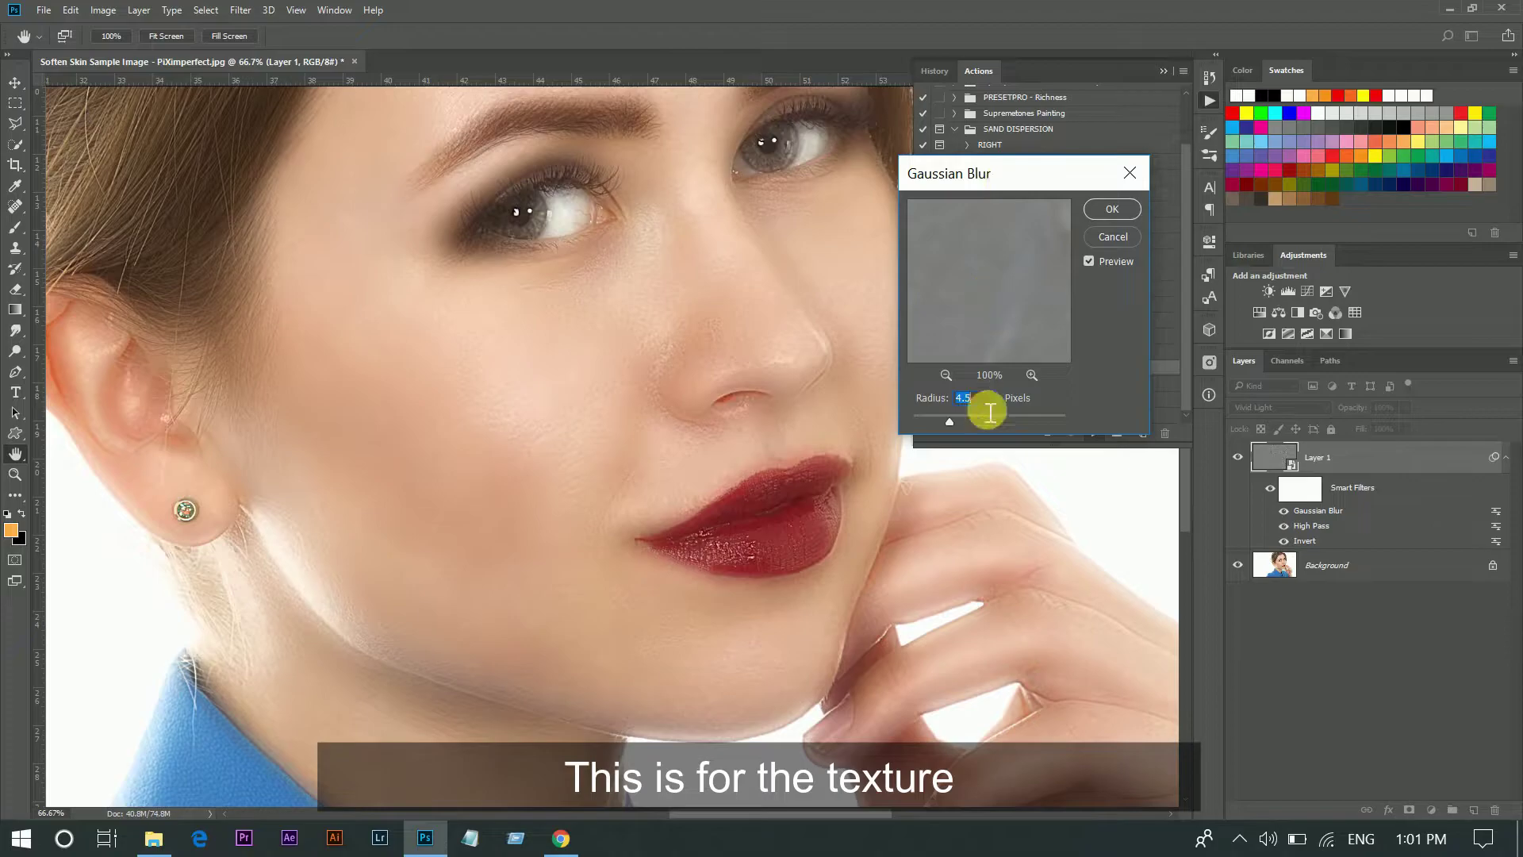
mouse_move(956, 425)
mouse_down()
mouse_move(1059, 417)
mouse_move(846, 421)
mouse_up()
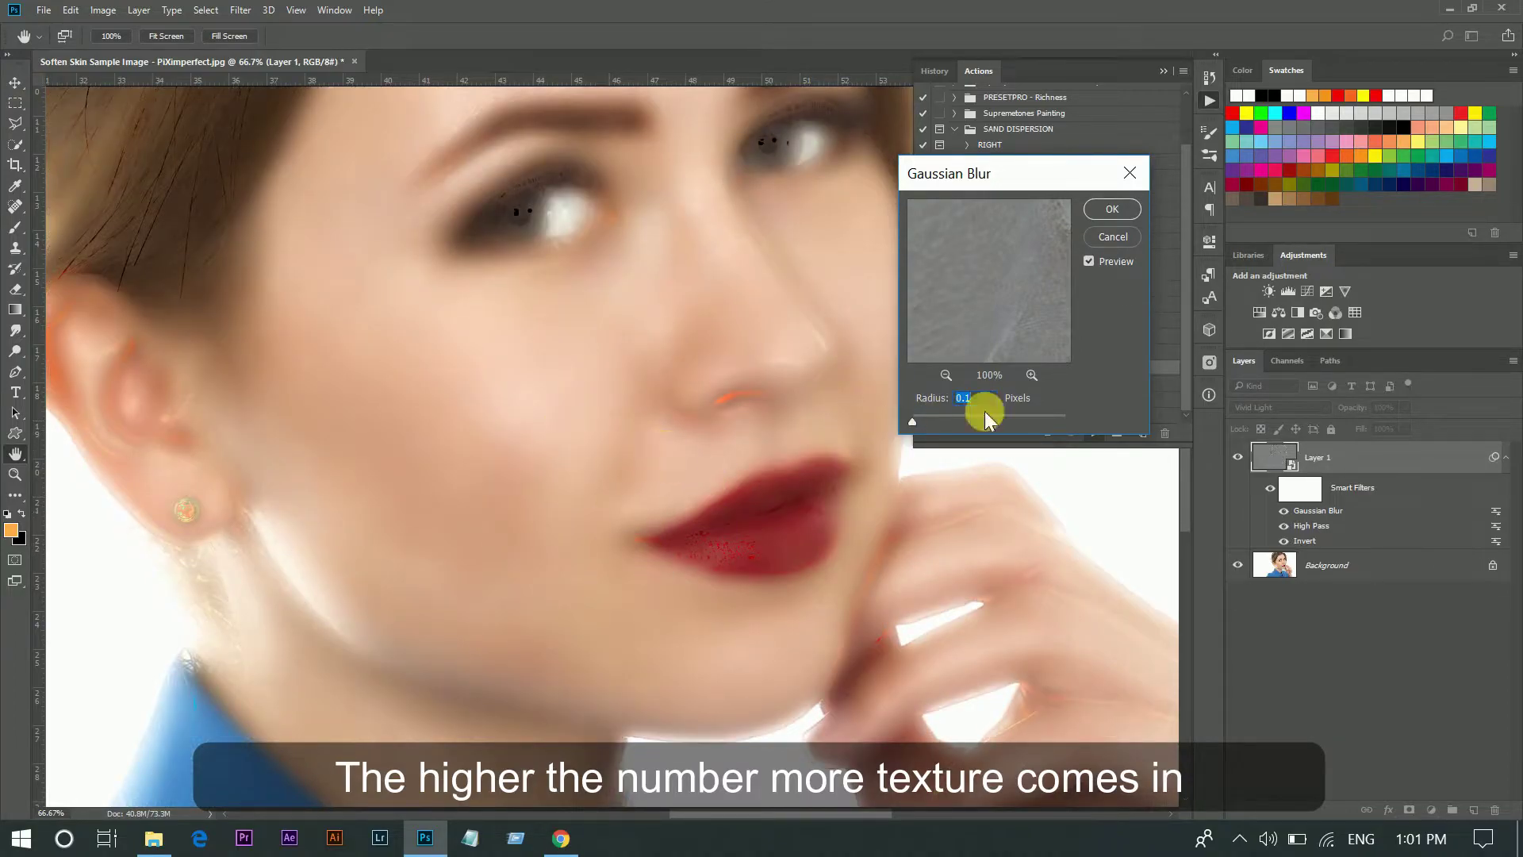
mouse_move(1058, 412)
mouse_down()
mouse_move(1076, 420)
mouse_move(964, 417)
mouse_up()
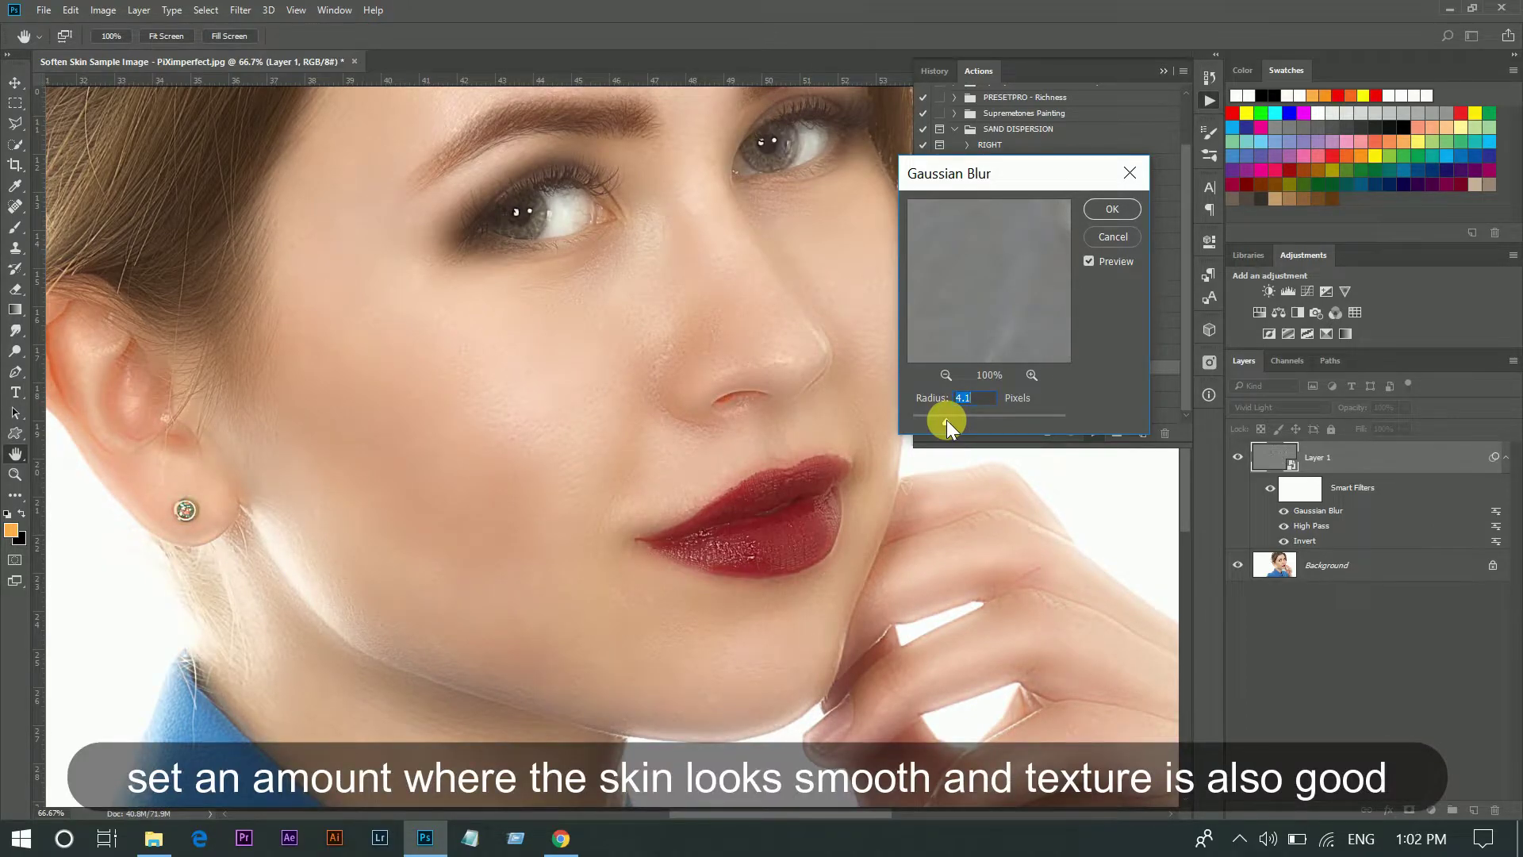
drag(946, 421, 950, 421)
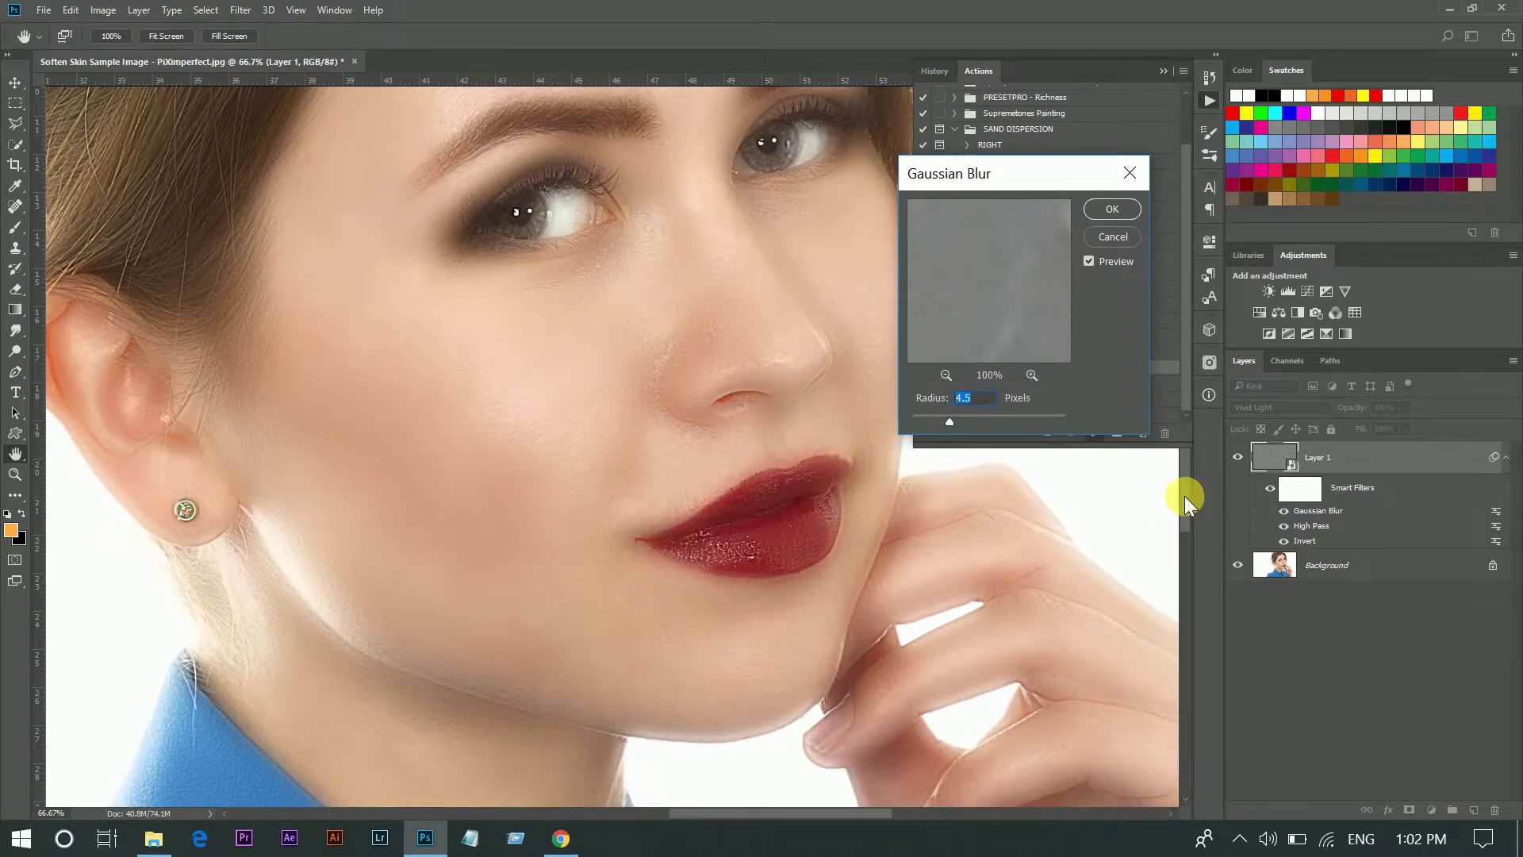
mouse_move(1184, 496)
mouse_down()
mouse_move(1191, 464)
mouse_move(1192, 488)
mouse_up()
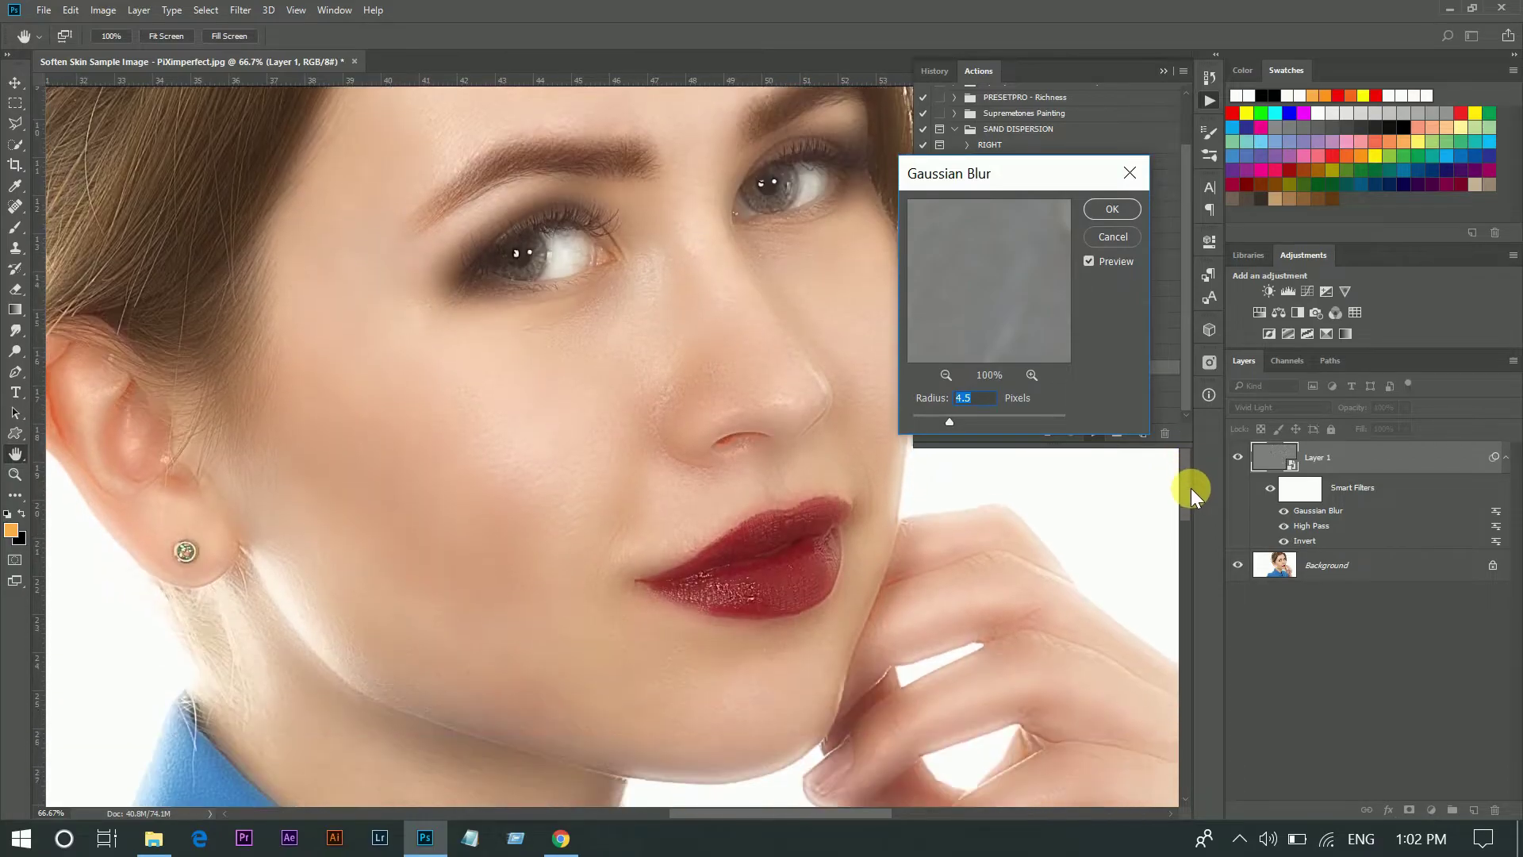
click(1108, 211)
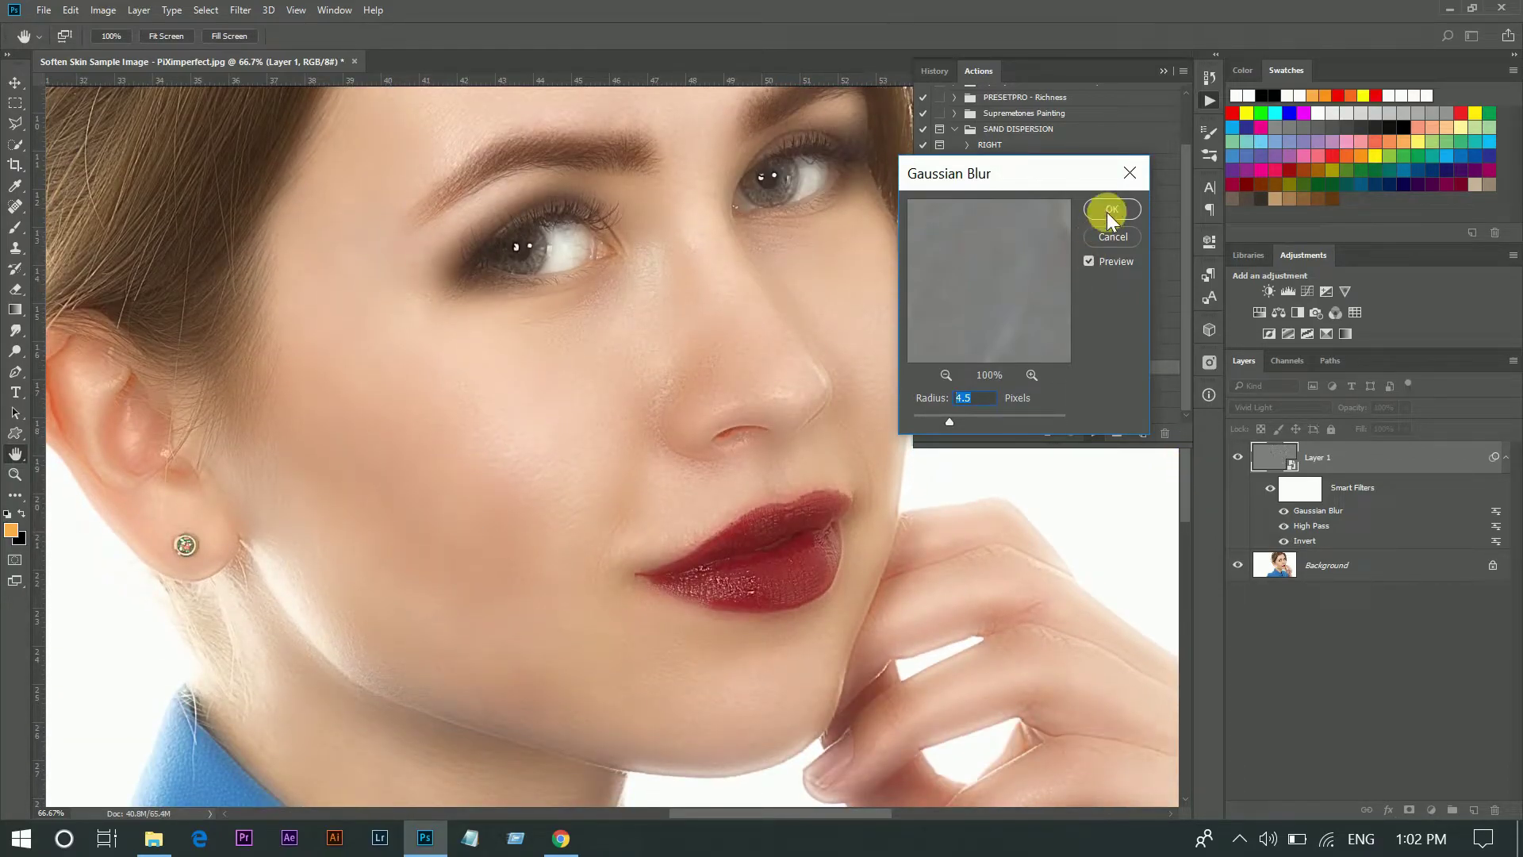
ctrl+click(625, 388)
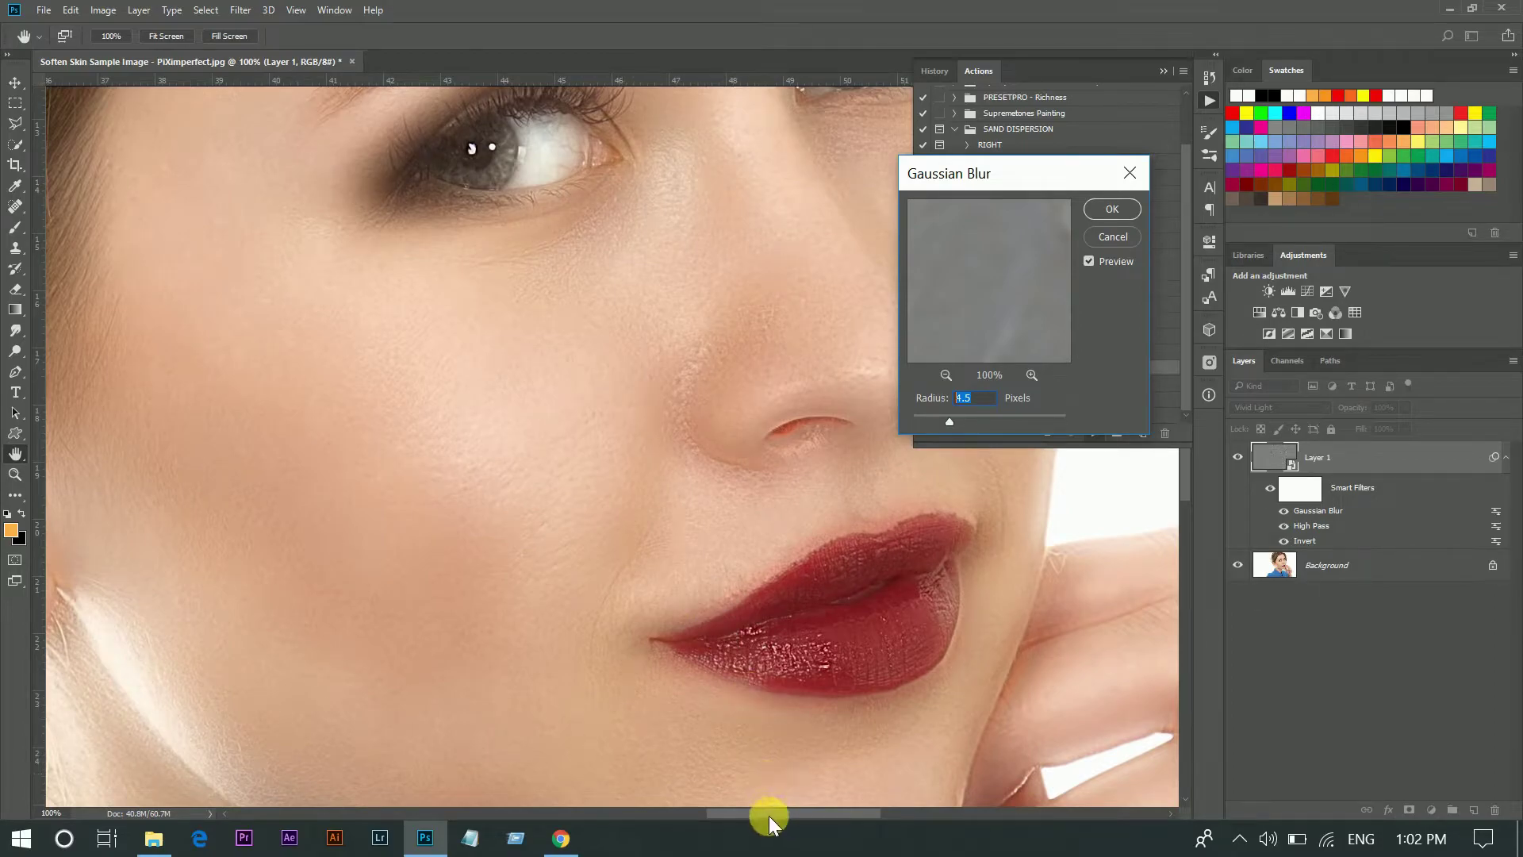
mouse_move(775, 817)
mouse_down()
mouse_move(702, 831)
mouse_move(739, 831)
mouse_up()
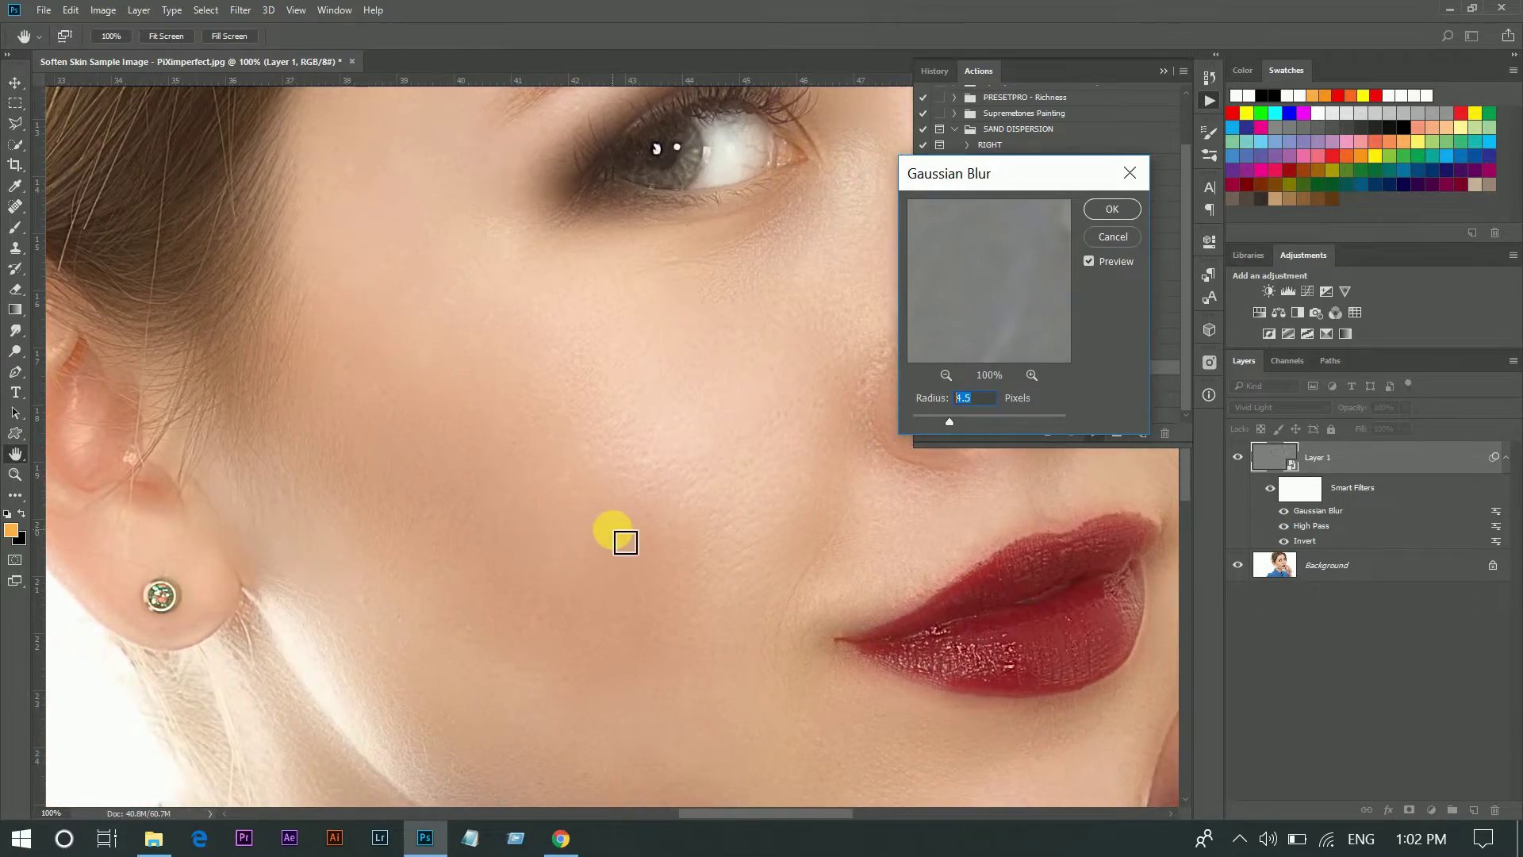
click(1095, 213)
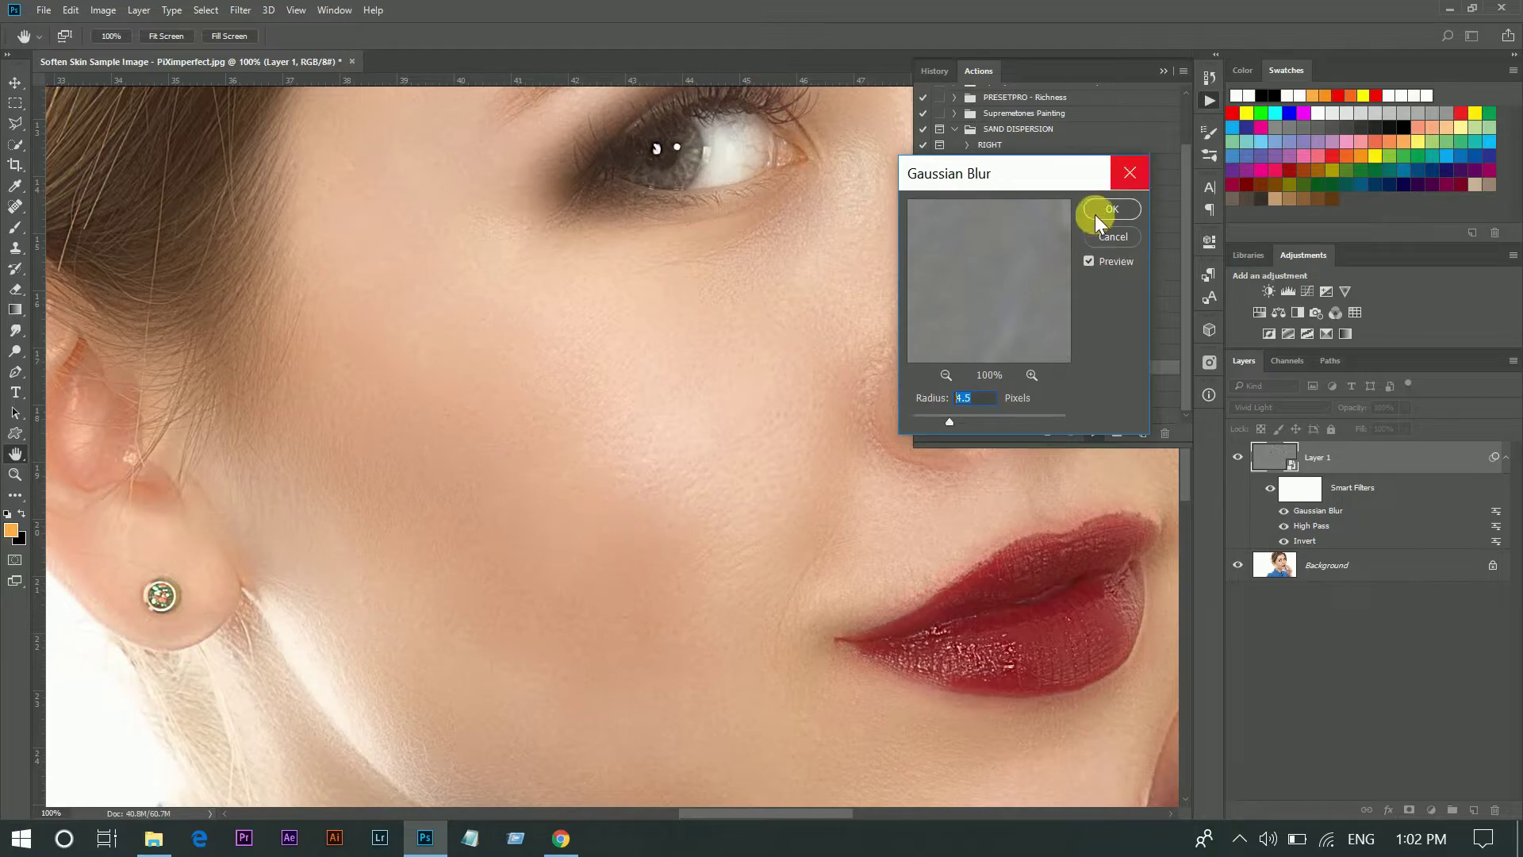
Step: Apply the blur with its black hiding mask and close the Actions panel
click(1104, 211)
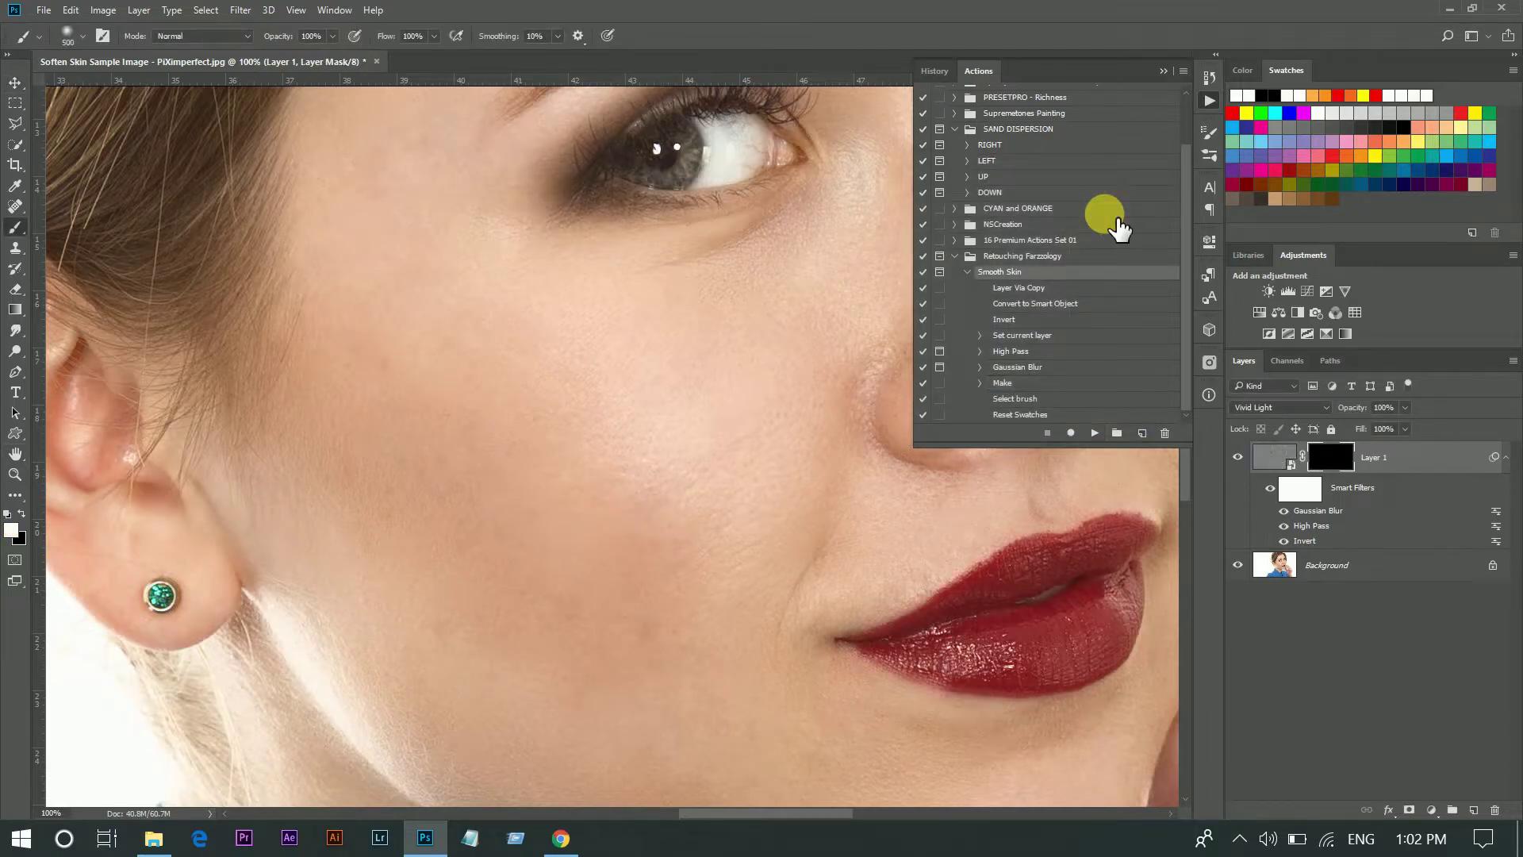
click(1165, 71)
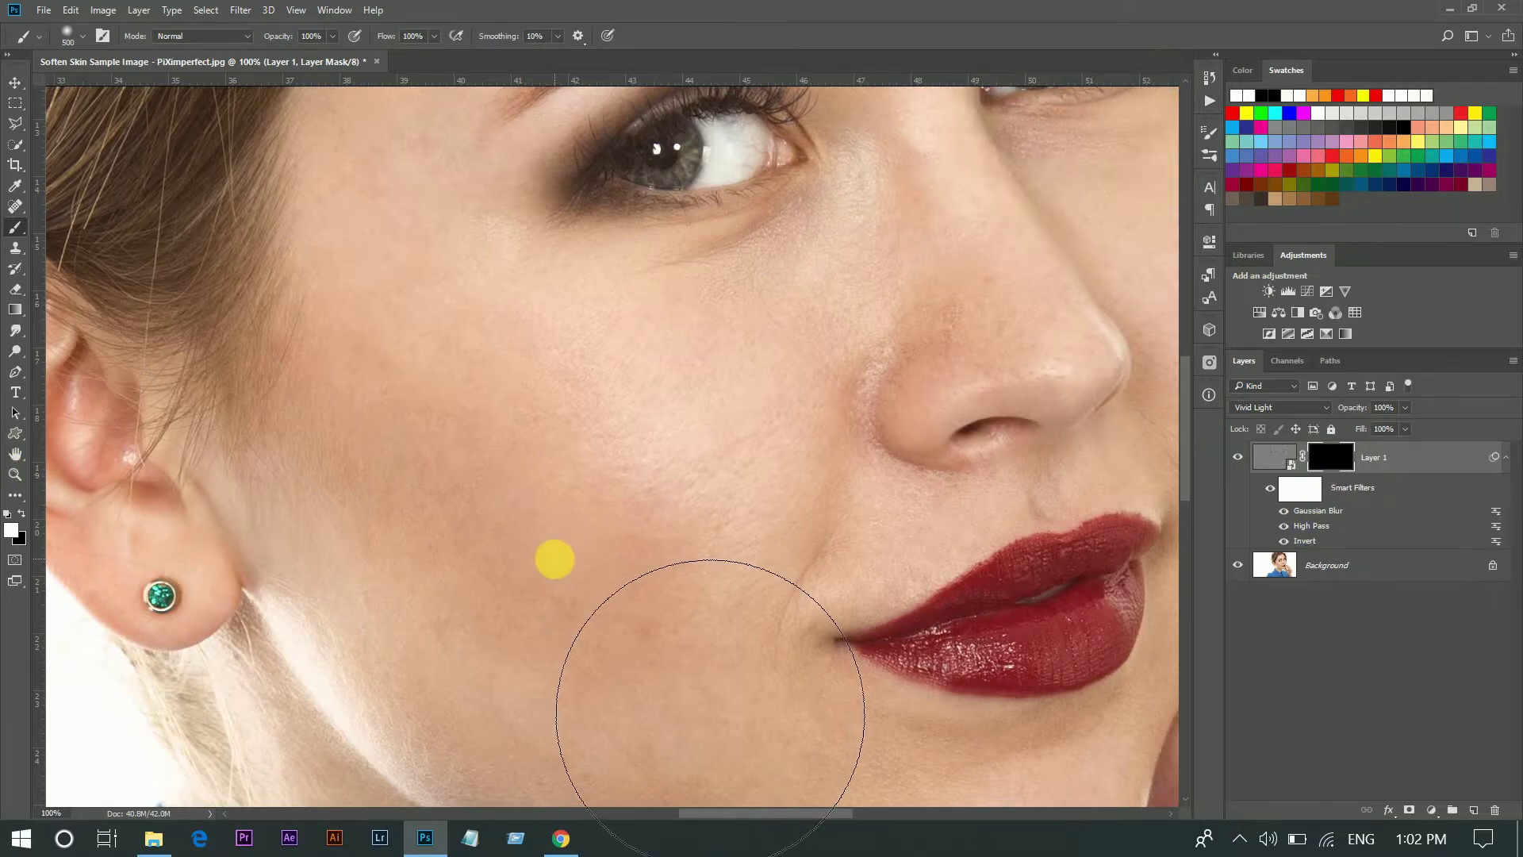
scroll(560, 567, up, 3)
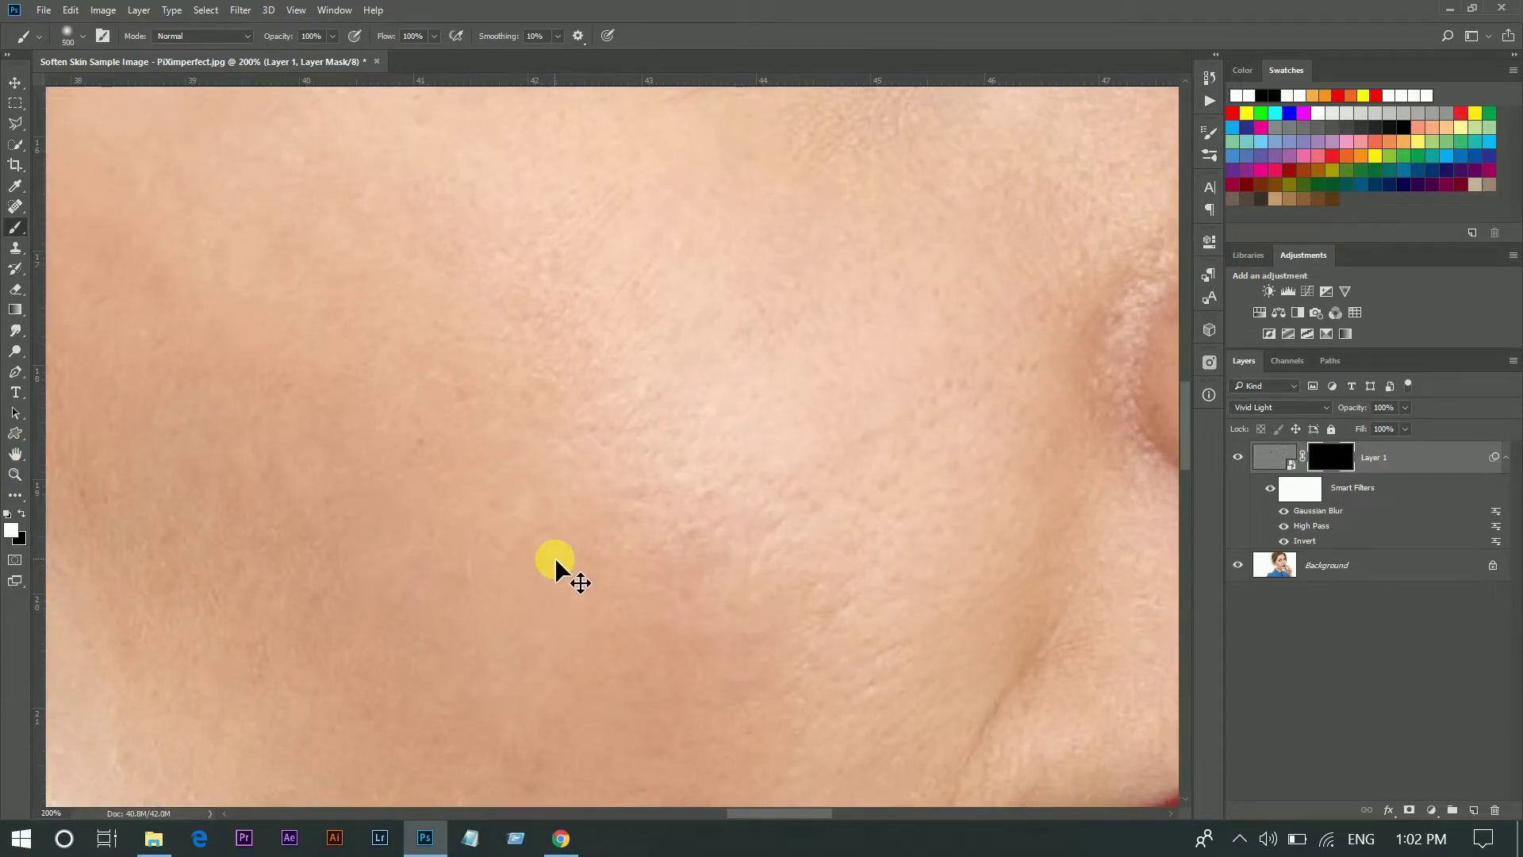
scroll(559, 567, down, 3)
scroll(560, 567, down, 1)
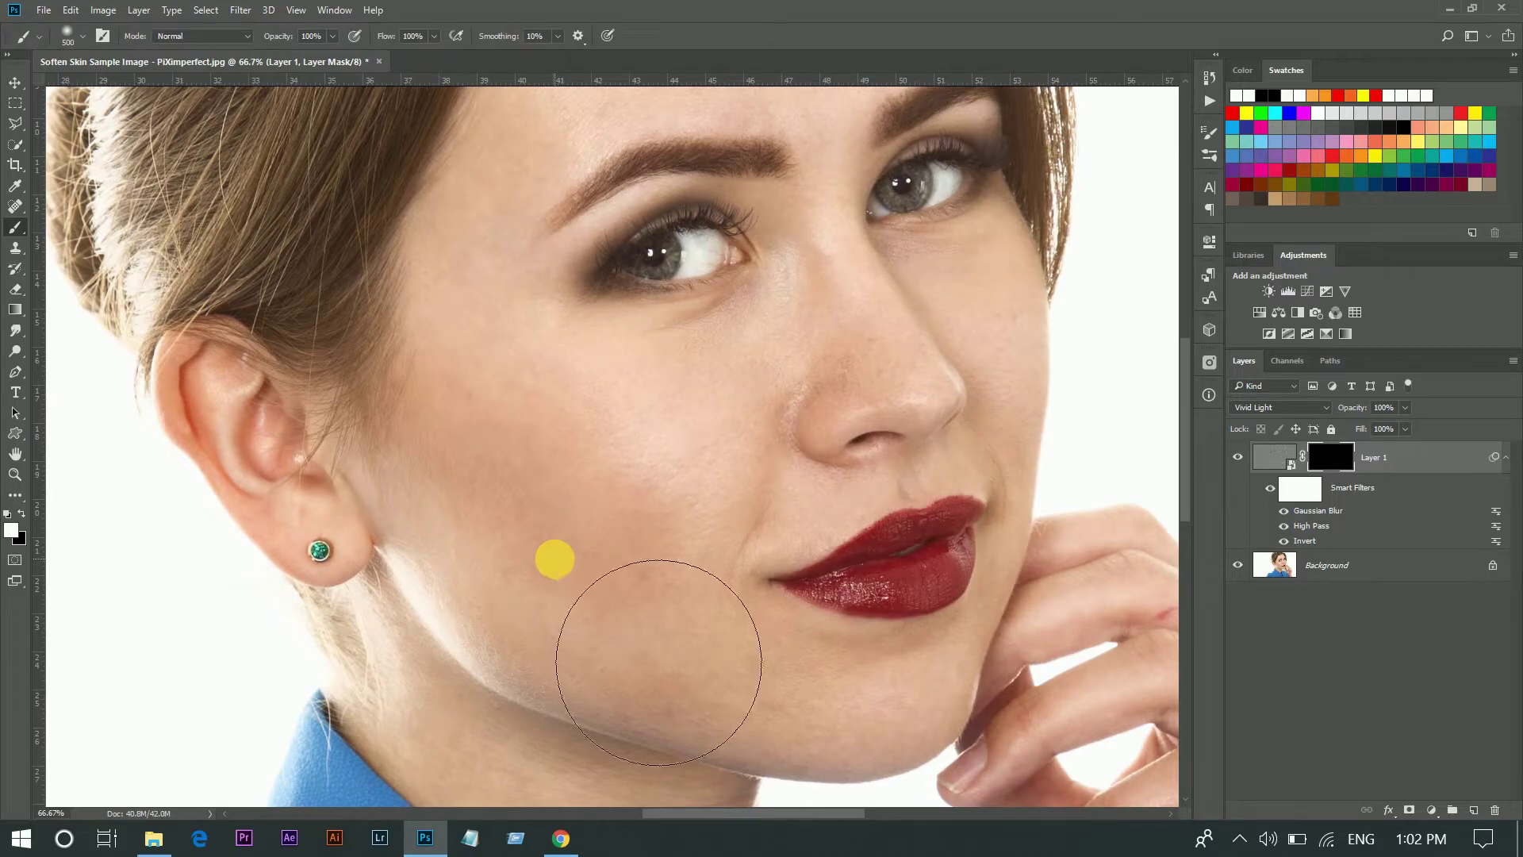
Step: Paint smoothing onto the cheek and nose, shrinking the brush from 400 to 200
key(bracketleft)
click(642, 590)
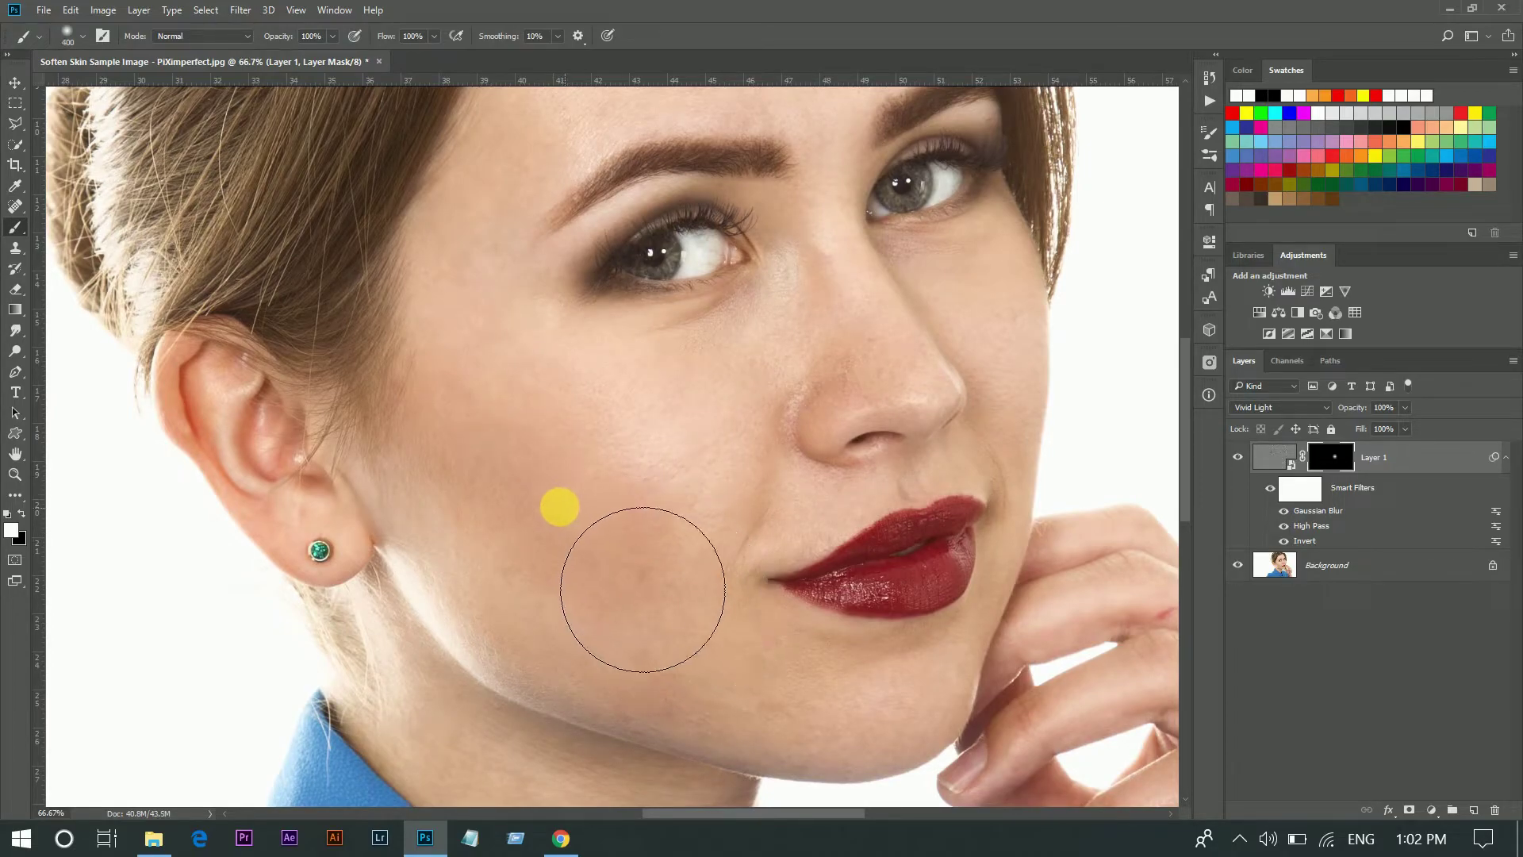
key(bracketleft)
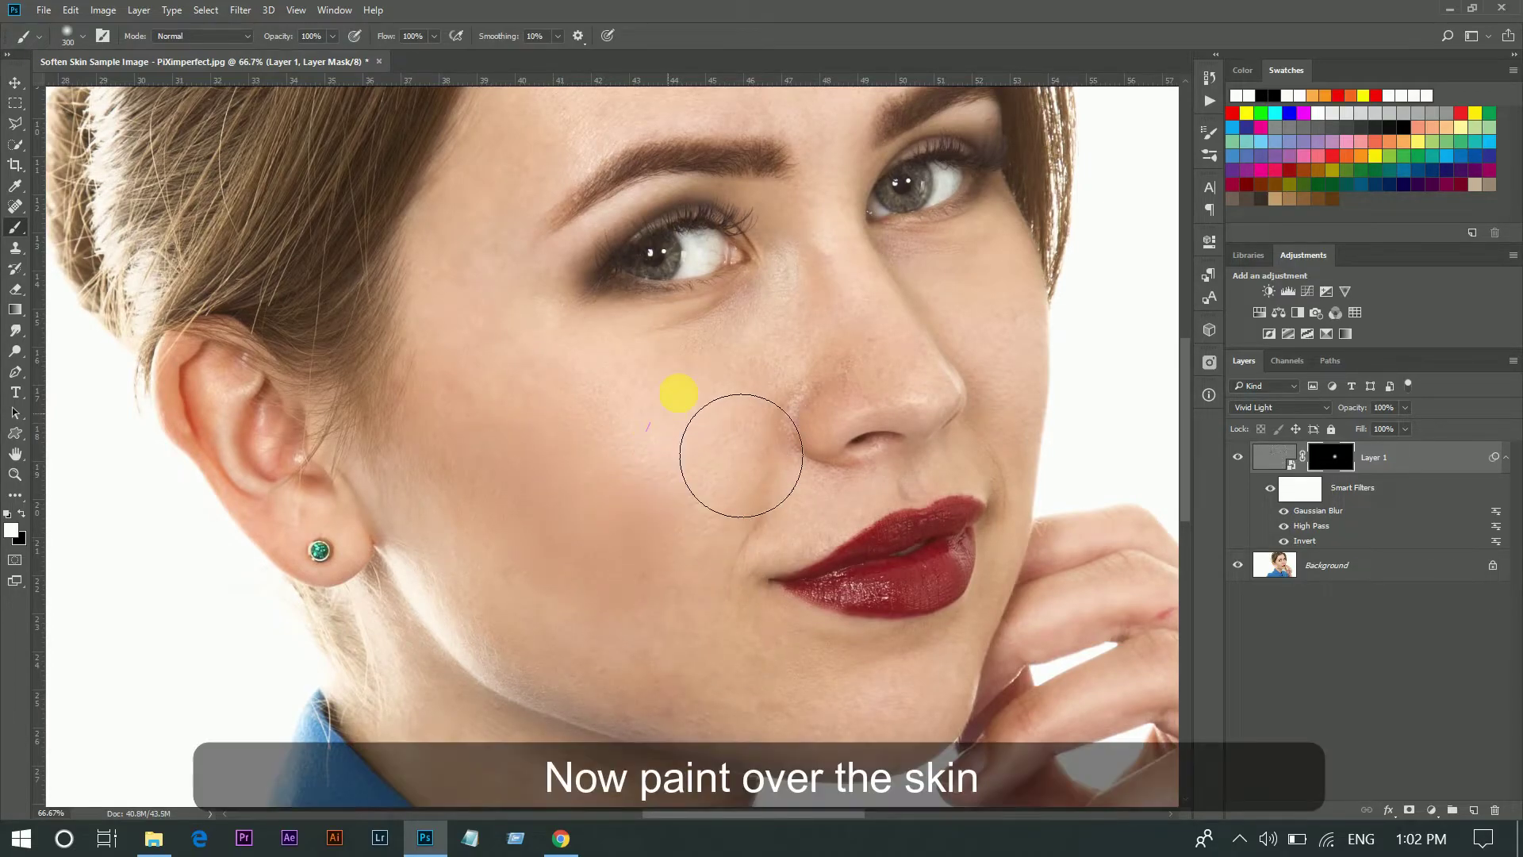
mouse_move(741, 456)
mouse_down()
mouse_move(565, 572)
mouse_move(566, 596)
mouse_move(644, 617)
mouse_move(640, 640)
mouse_move(516, 578)
mouse_move(513, 605)
mouse_move(561, 659)
mouse_move(750, 723)
mouse_move(588, 680)
mouse_move(707, 633)
mouse_move(742, 533)
mouse_up()
key(bracketleft)
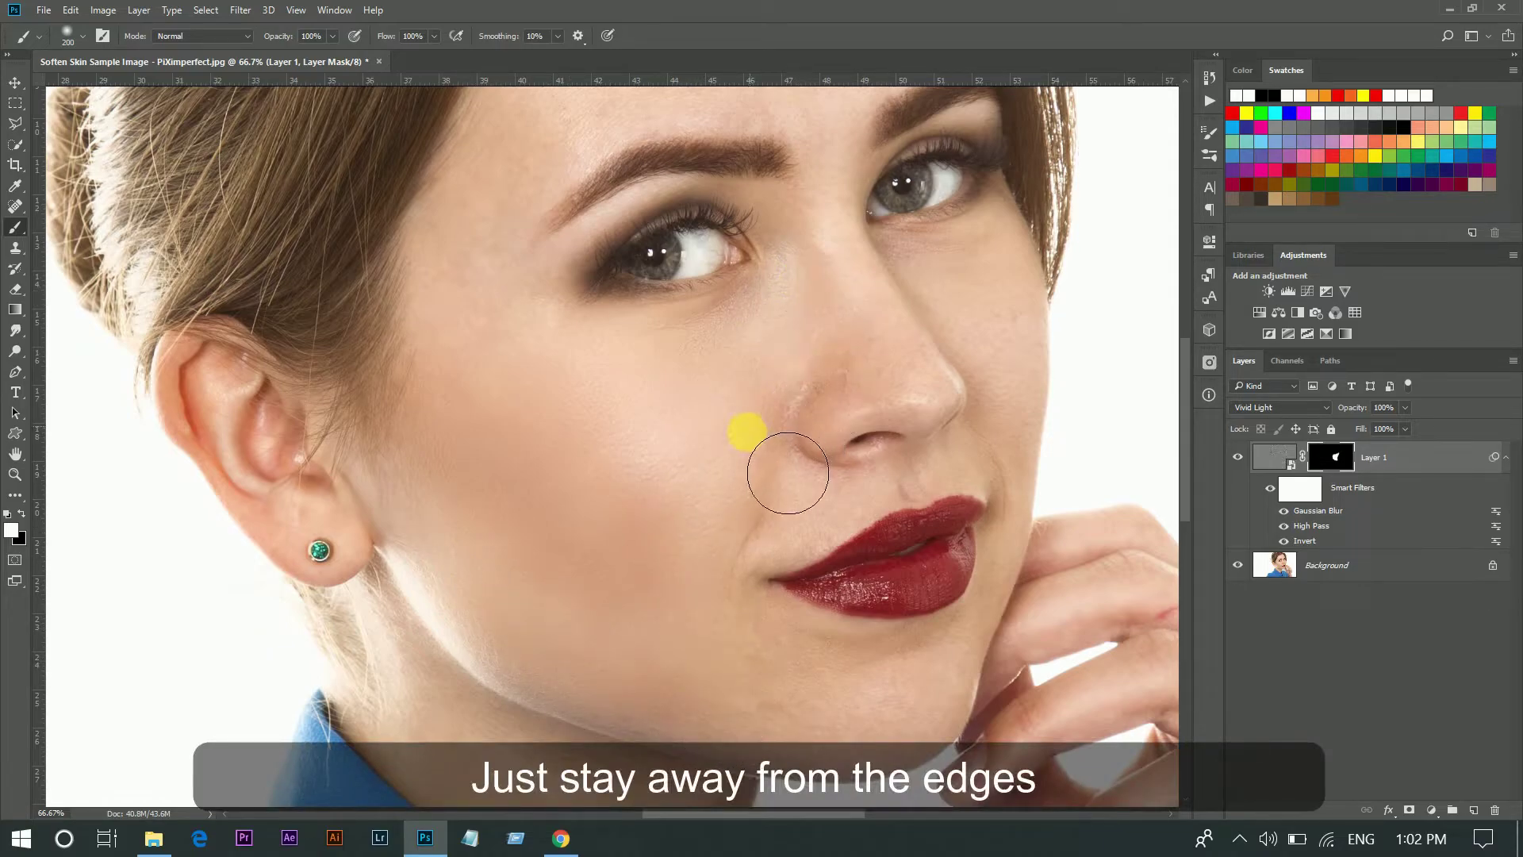
mouse_move(788, 466)
mouse_down()
mouse_move(774, 547)
mouse_move(704, 612)
mouse_up()
Step: Paint smoothing with a small brush around the nose, lips and cheek
scroll(627, 396, up, 3)
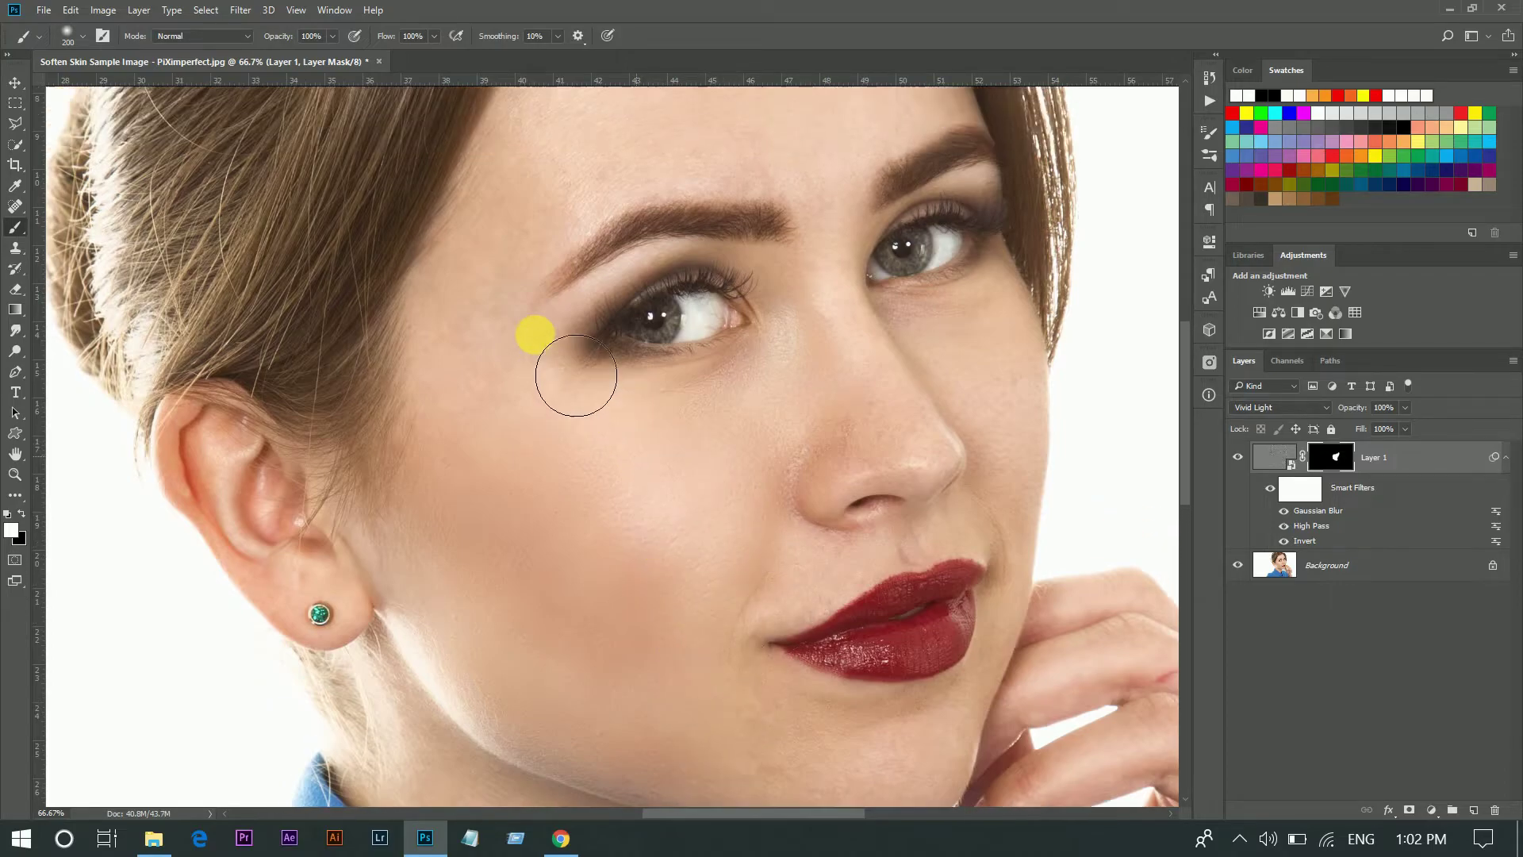
scroll(727, 210, up, 1)
drag(759, 272, 875, 337)
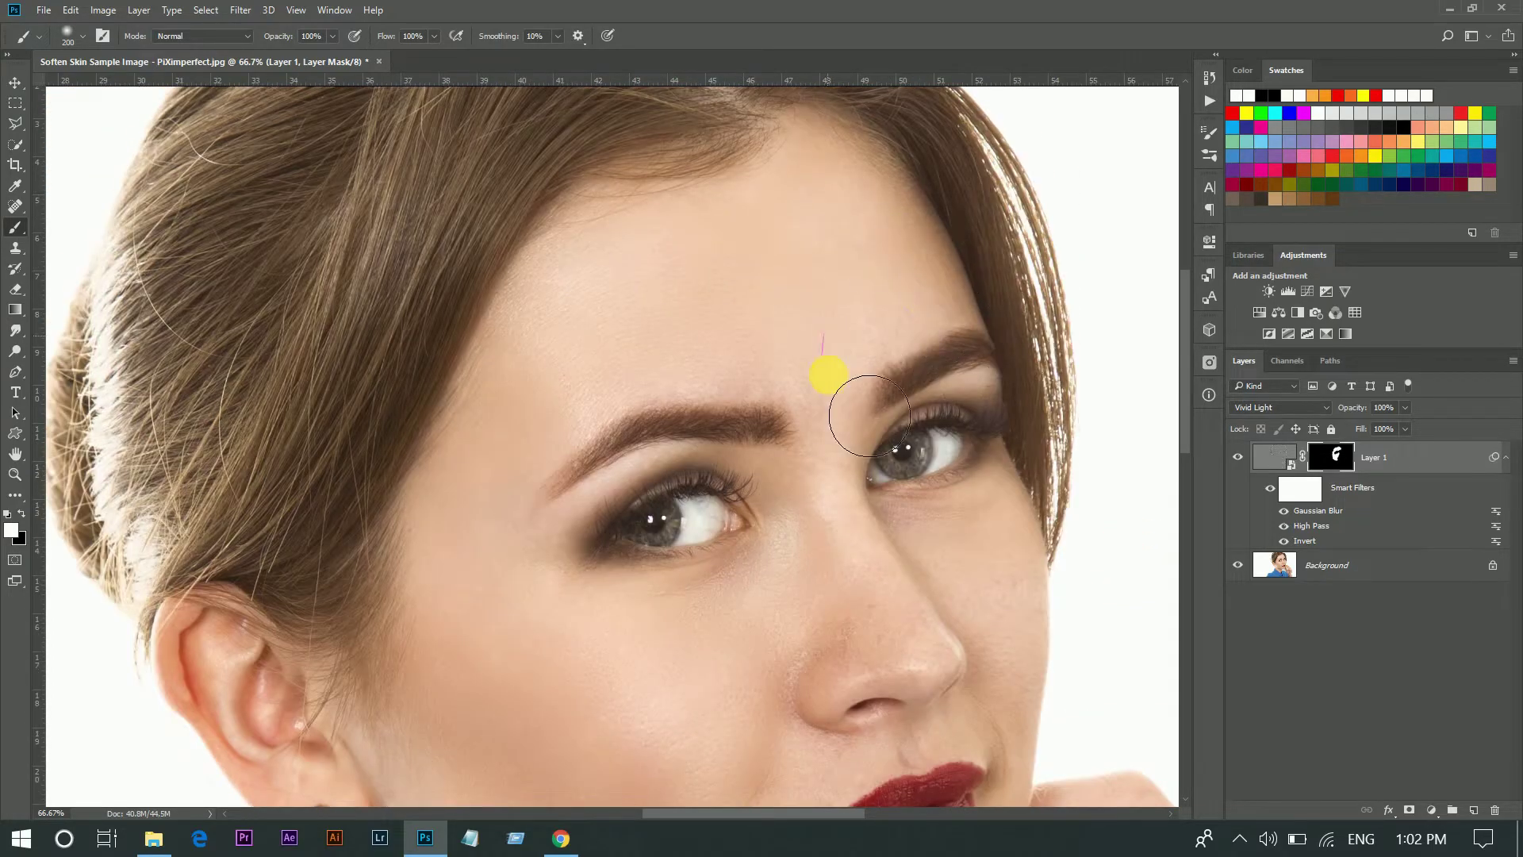
scroll(869, 416, down, 1)
scroll(856, 444, down, 1)
key(bracketleft)
key(bracketleft)
key(bracketleft)
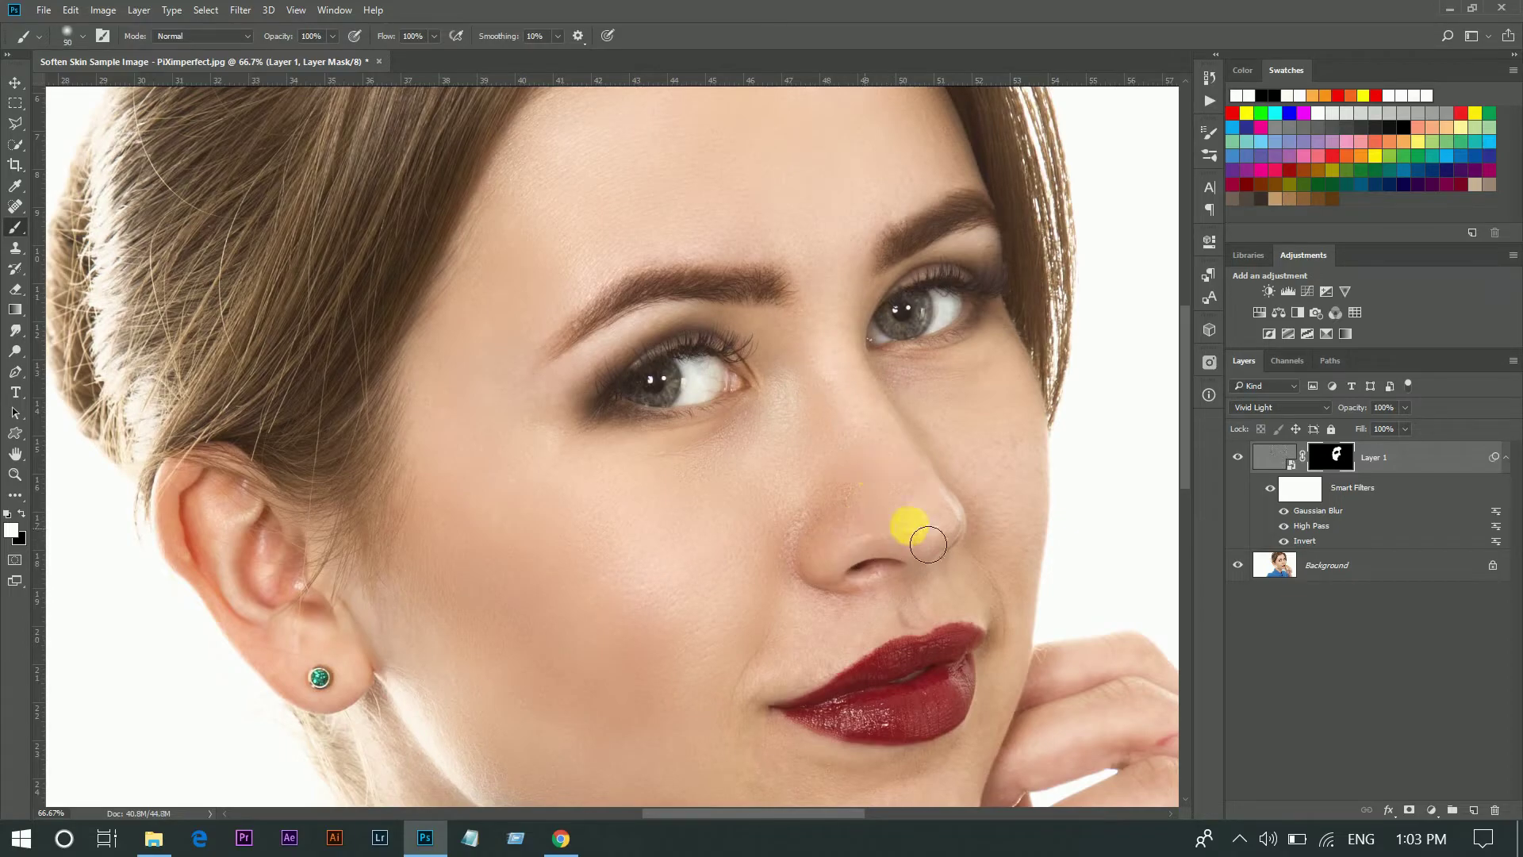
mouse_move(928, 544)
mouse_down()
mouse_move(990, 418)
mouse_move(1047, 565)
mouse_move(897, 414)
mouse_move(789, 554)
mouse_move(522, 484)
mouse_move(949, 575)
mouse_up()
key(bracketright)
key(bracketright)
key(bracketright)
key(bracketleft)
key(bracketleft)
Step: Paint smoothing on the skin near the ear and along the jaw with a 100 brush
scroll(788, 555, down, 3)
key(bracketright)
key(bracketright)
scroll(942, 578, up, 3)
key(bracketleft)
key(bracketleft)
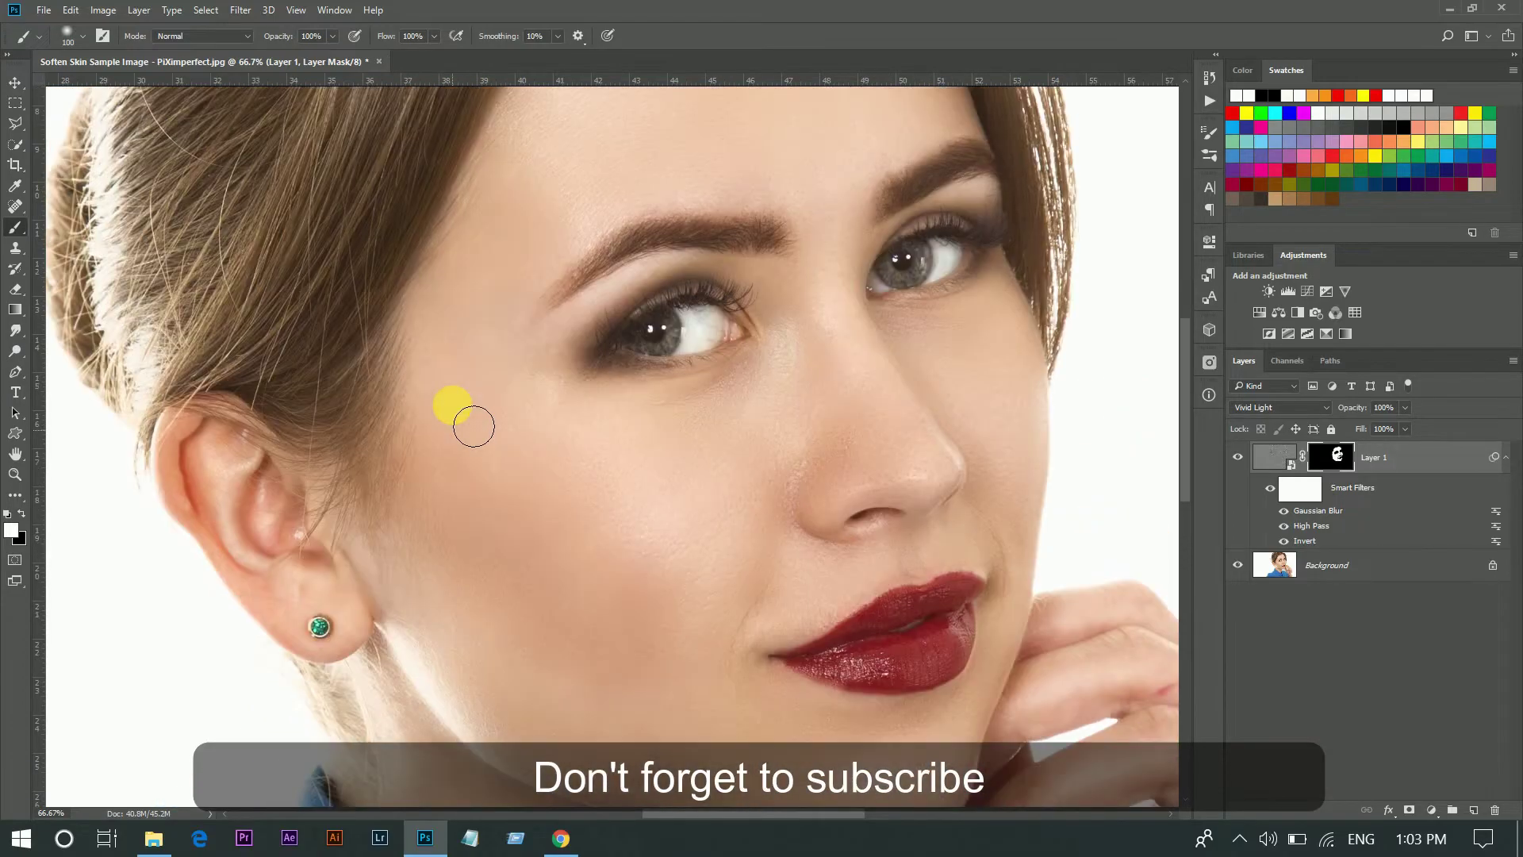
drag(473, 425, 306, 683)
mouse_move(272, 631)
mouse_down()
mouse_move(177, 524)
mouse_move(326, 626)
mouse_up()
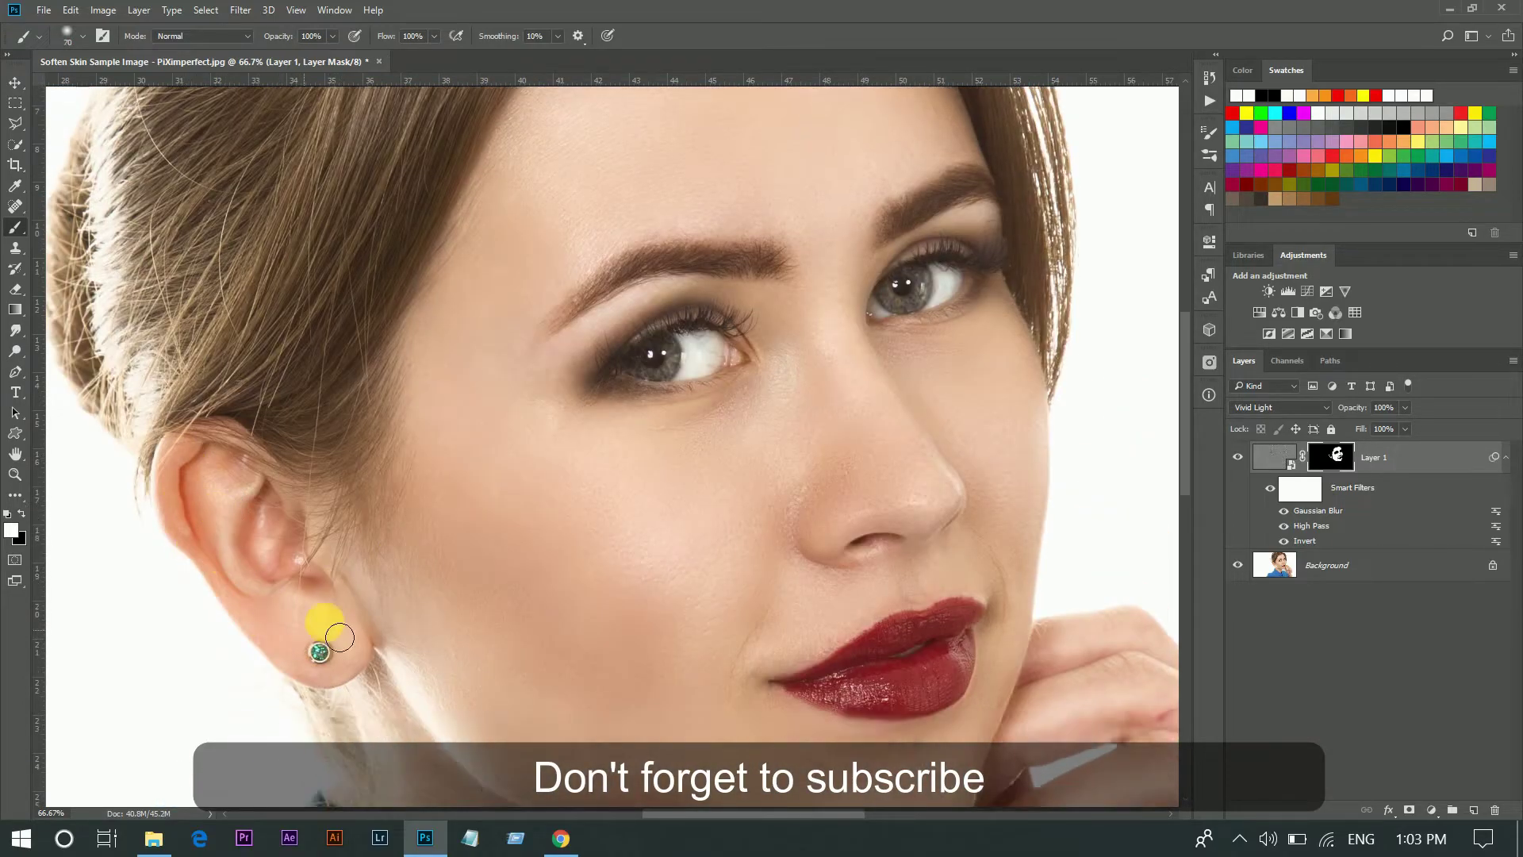
Step: Paint smoothing down the neck, then zoom to 100% to inspect the skin
scroll(326, 627, down, 5)
key(bracketright)
mouse_move(663, 550)
mouse_down()
mouse_move(483, 548)
mouse_move(743, 685)
mouse_move(675, 619)
mouse_move(718, 553)
mouse_up()
scroll(683, 603, up, 2)
scroll(683, 603, up, 3)
scroll(788, 425, up, 2)
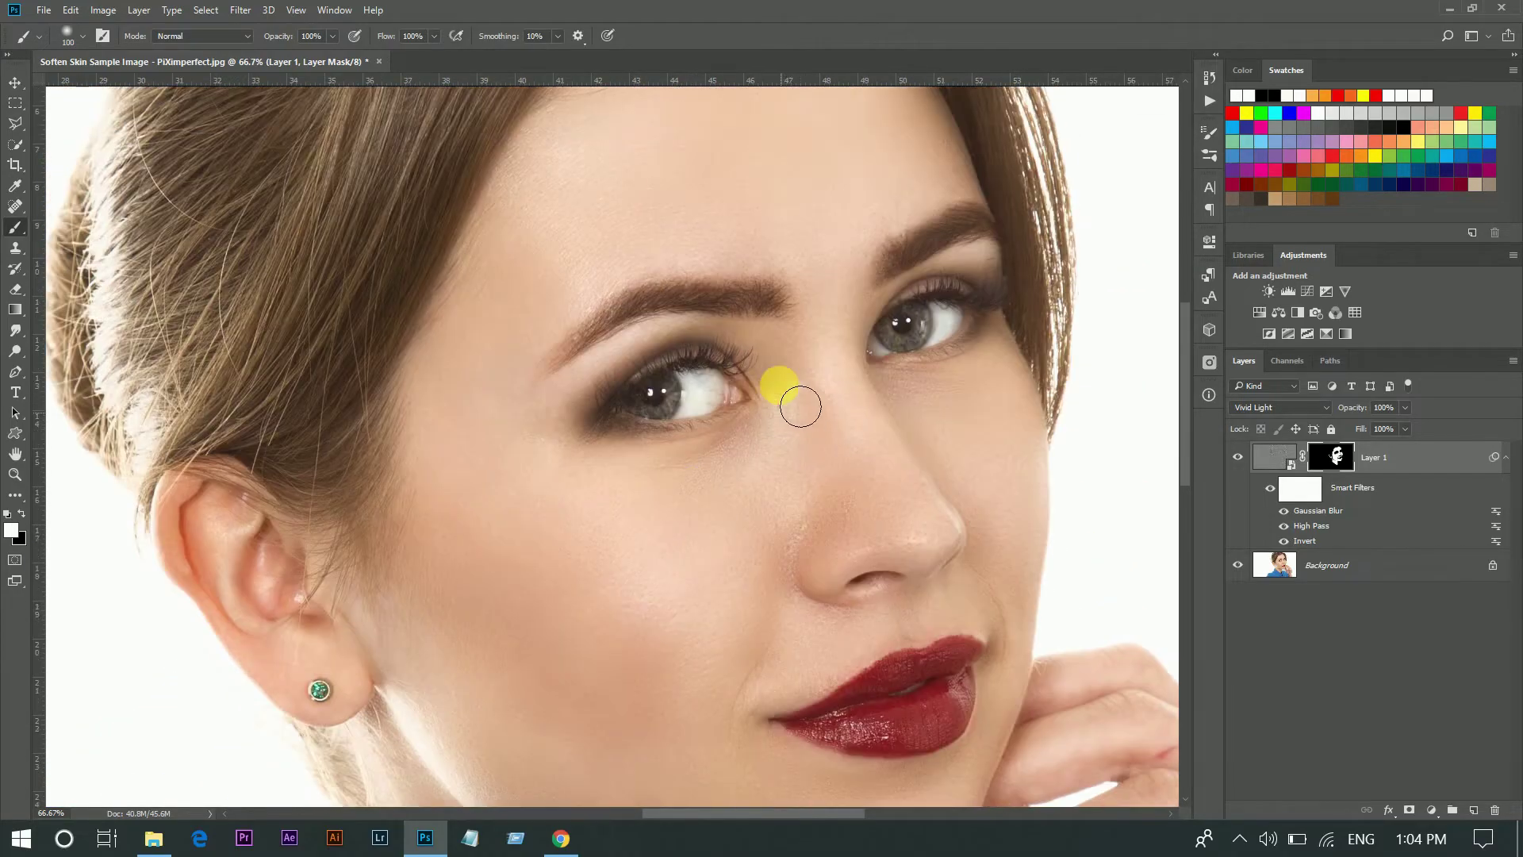
key(ctrl+plus)
scroll(737, 445, down, 2)
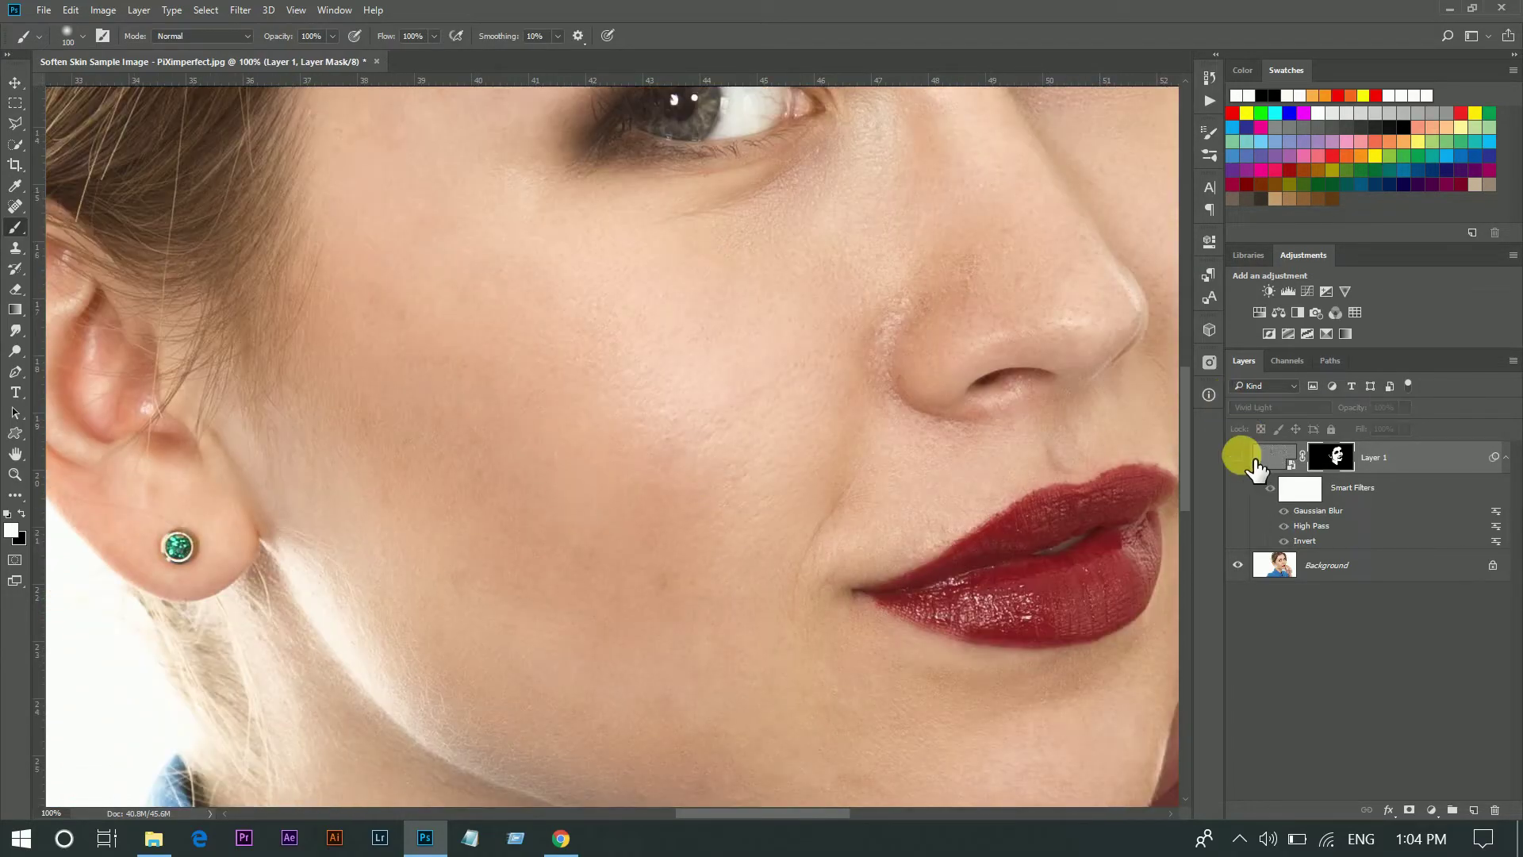
click(1239, 457)
click(1237, 457)
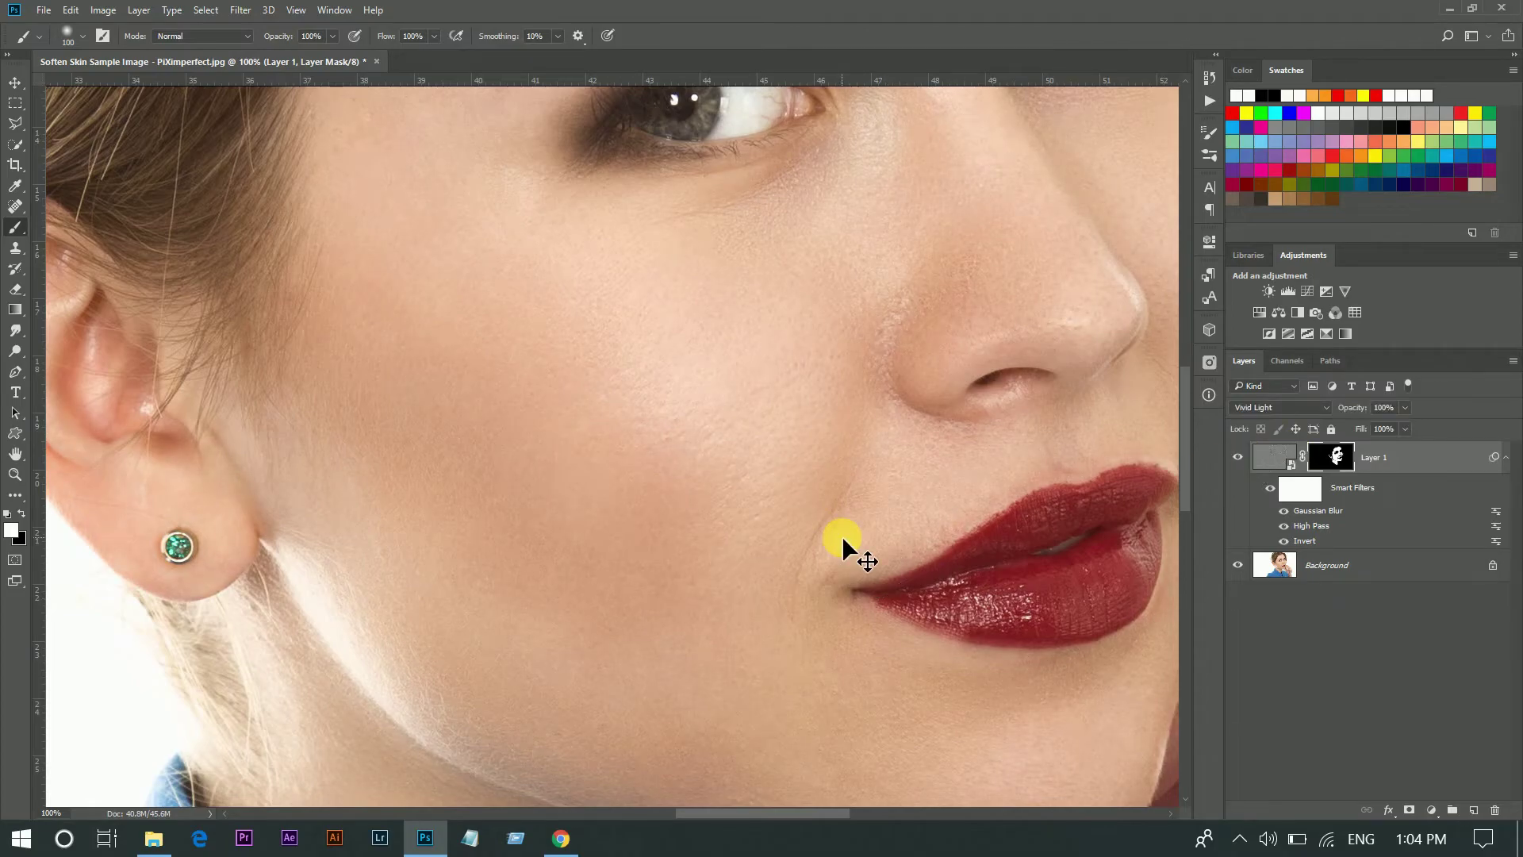
key(ctrl+minus)
key(ctrl+minus)
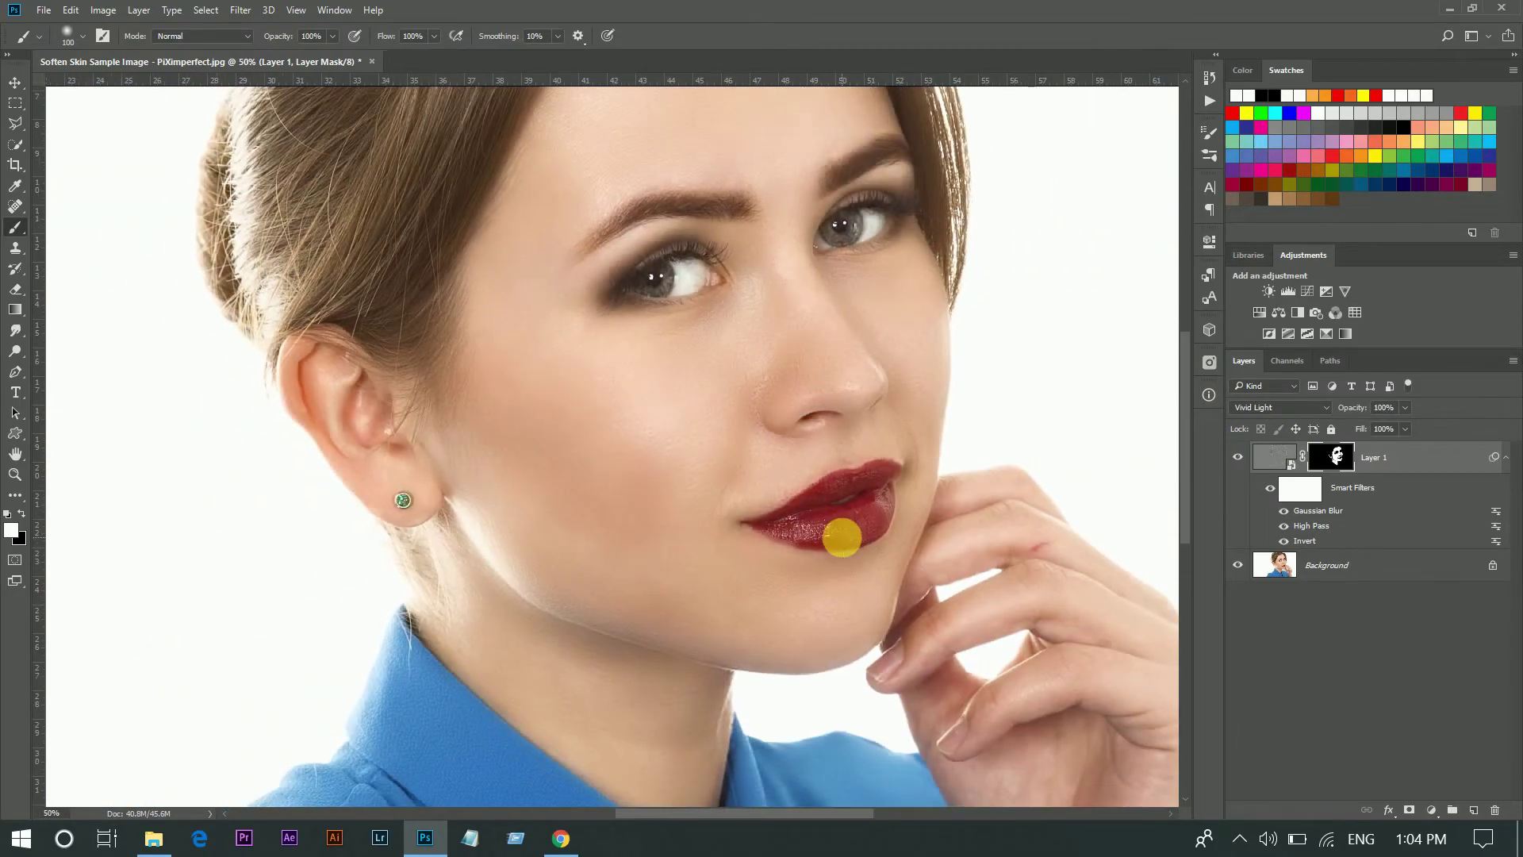
scroll(785, 603, up, 3)
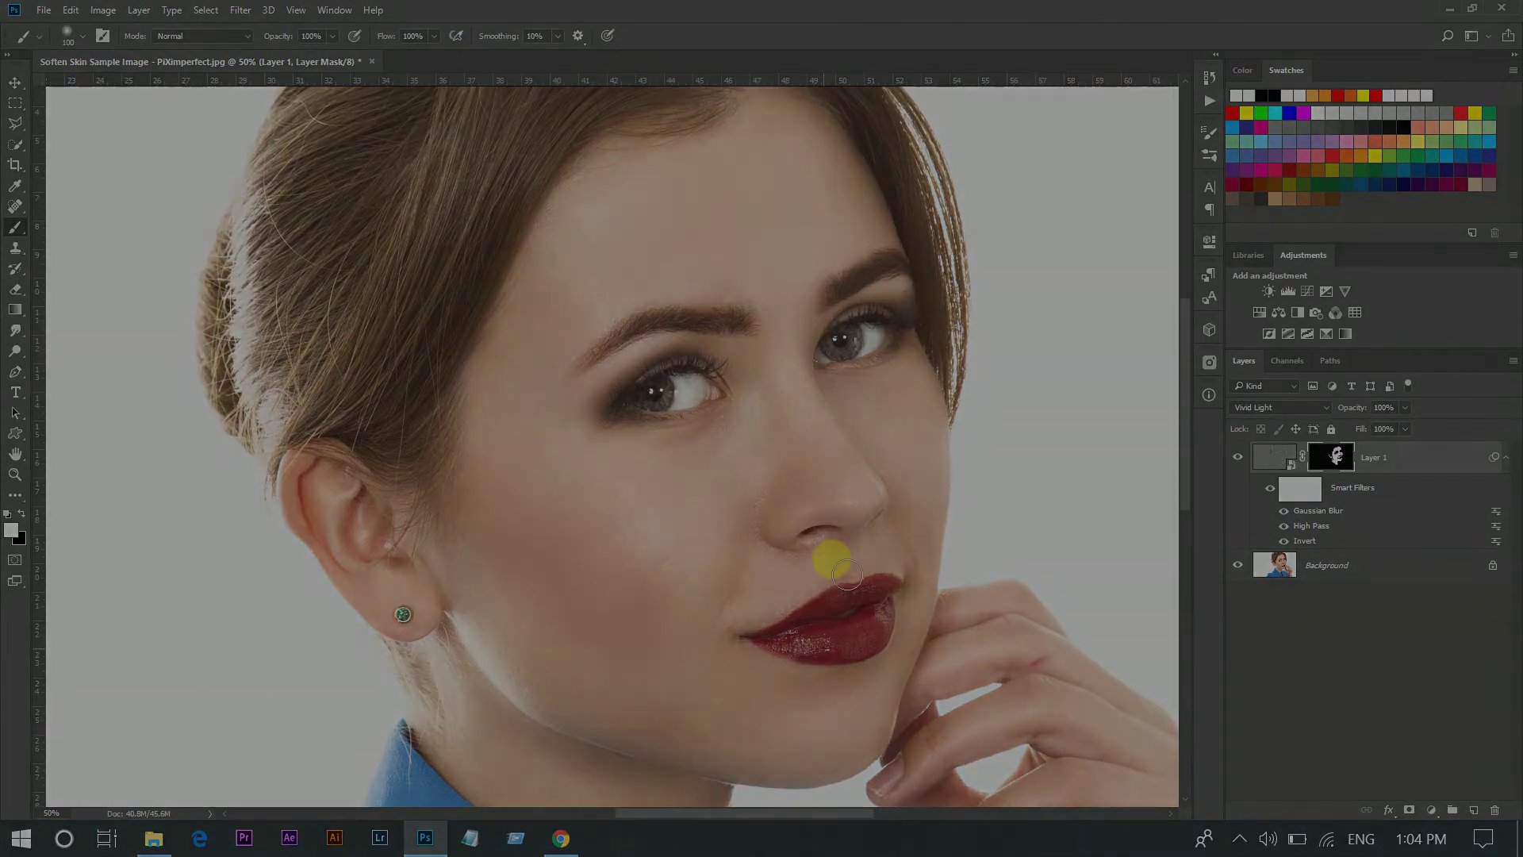